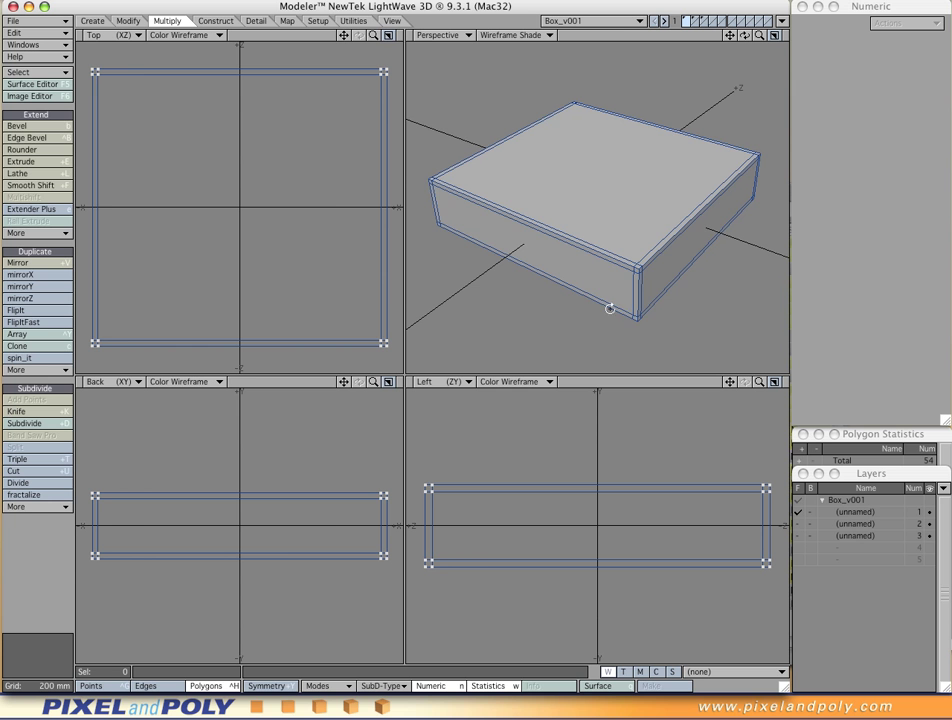
# - Toggle the plain box to a subdivision surface and restore its polygon form
pyautogui.press('Tab')
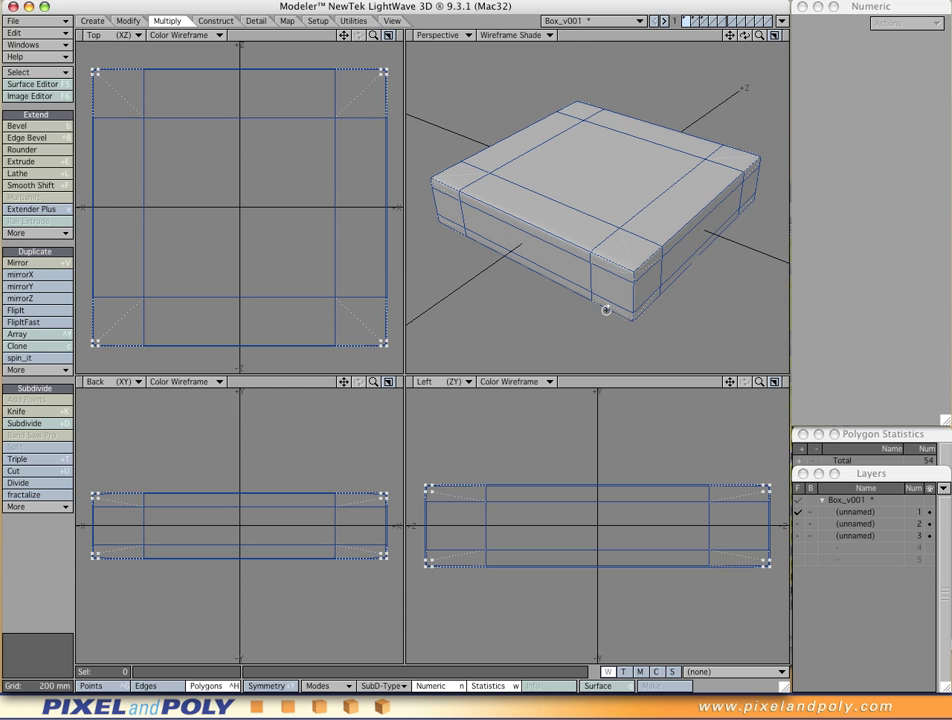
pyautogui.press('u')
pyautogui.hotkey('shift', 'u')
pyautogui.press('u')
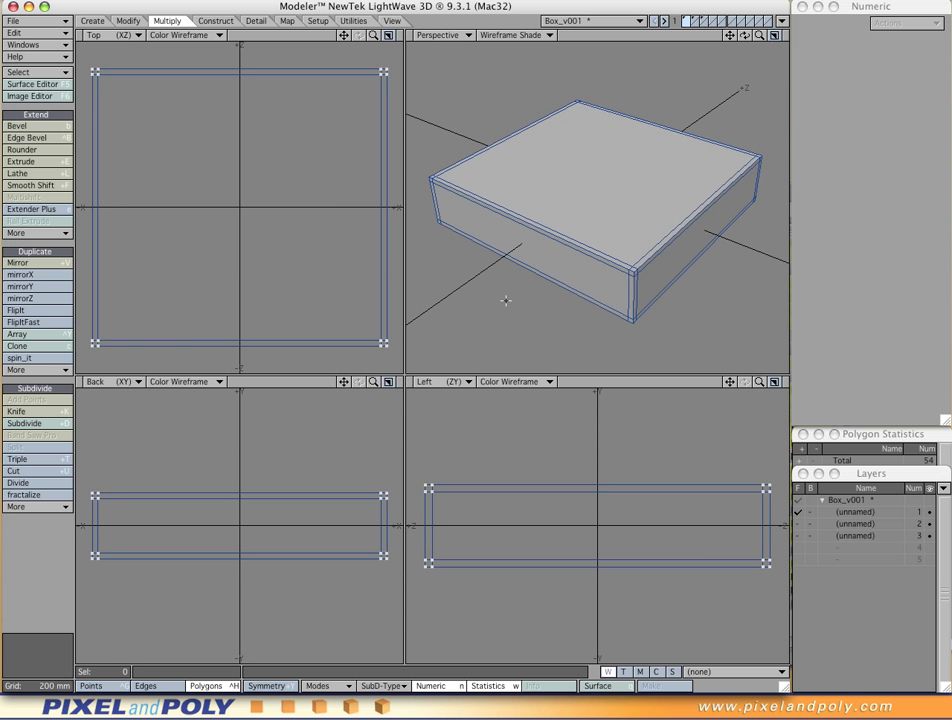
pyautogui.keyDown('alt'); pyautogui.moveTo(535, 312); pyautogui.dragTo(593, 283); pyautogui.keyUp('alt')
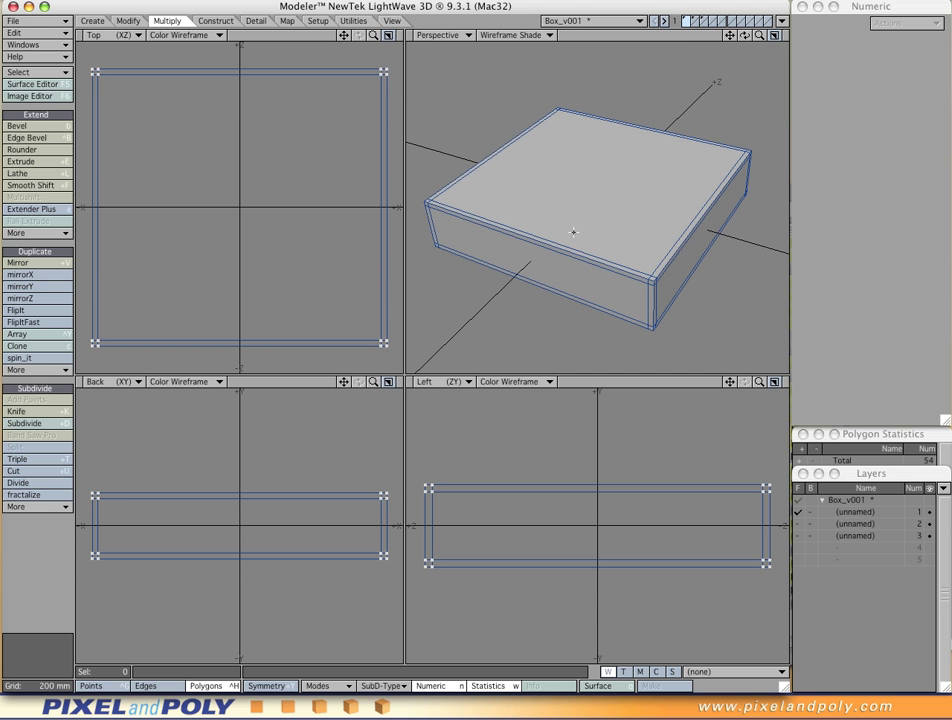
# - Examine the polygon layout around the octagonal hole of the layer 2 box from several angles in a full-size perspective view
pyautogui.click(698, 21)
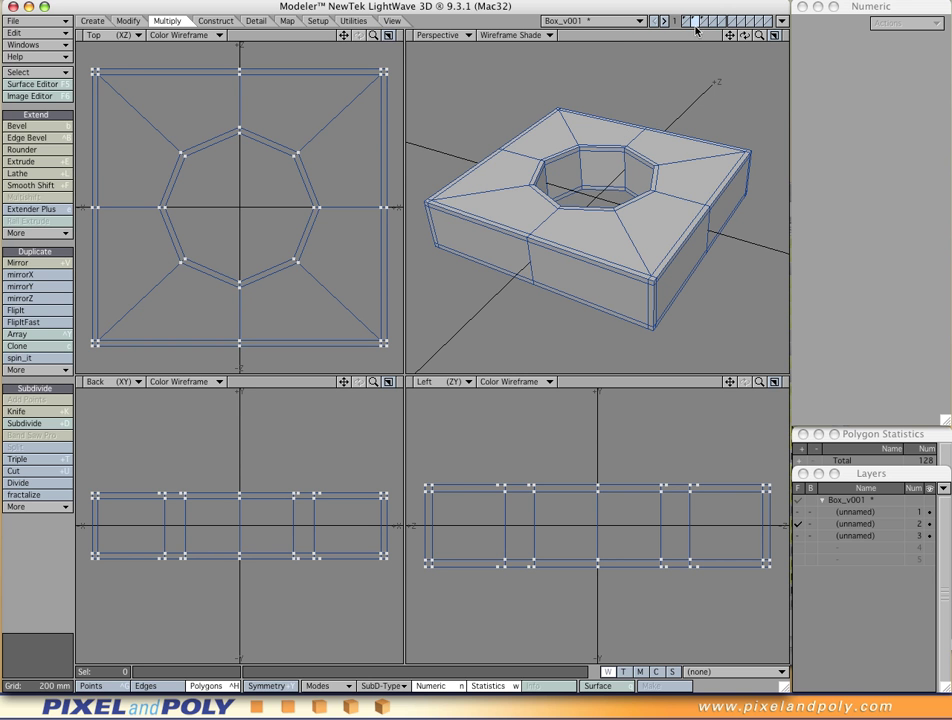
pyautogui.press('Tab')
pyautogui.press('0')
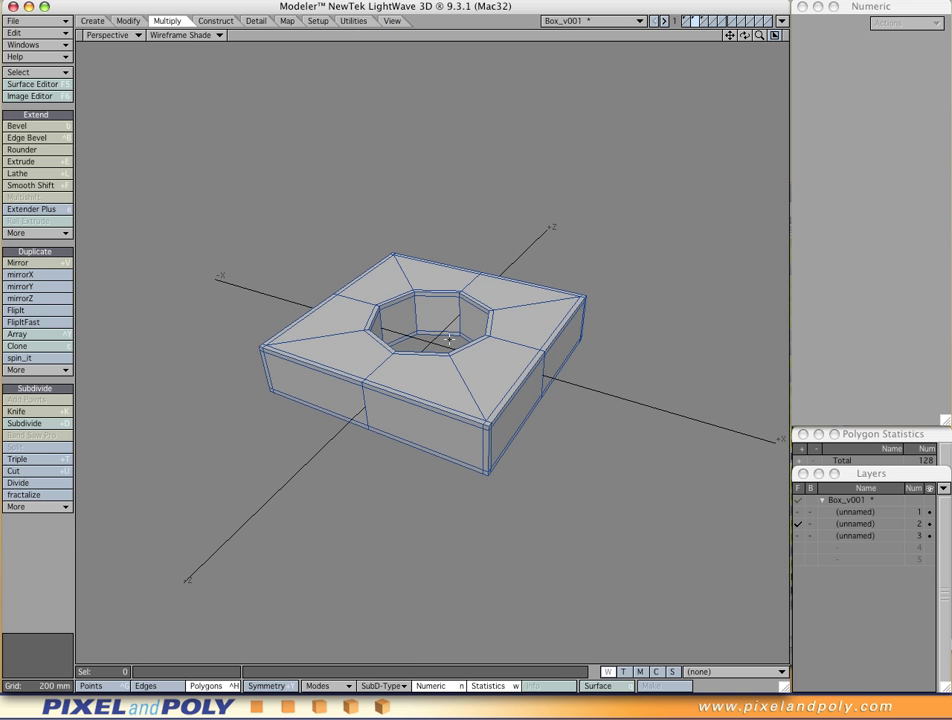
pyautogui.keyDown('ctrl'); pyautogui.keyDown('alt'); pyautogui.moveTo(435, 356); pyautogui.dragTo(530, 410); pyautogui.keyUp('alt'); pyautogui.keyUp('ctrl')
pyautogui.keyDown('alt'); pyautogui.moveTo(362, 321); pyautogui.dragTo(500, 511); pyautogui.keyUp('alt')
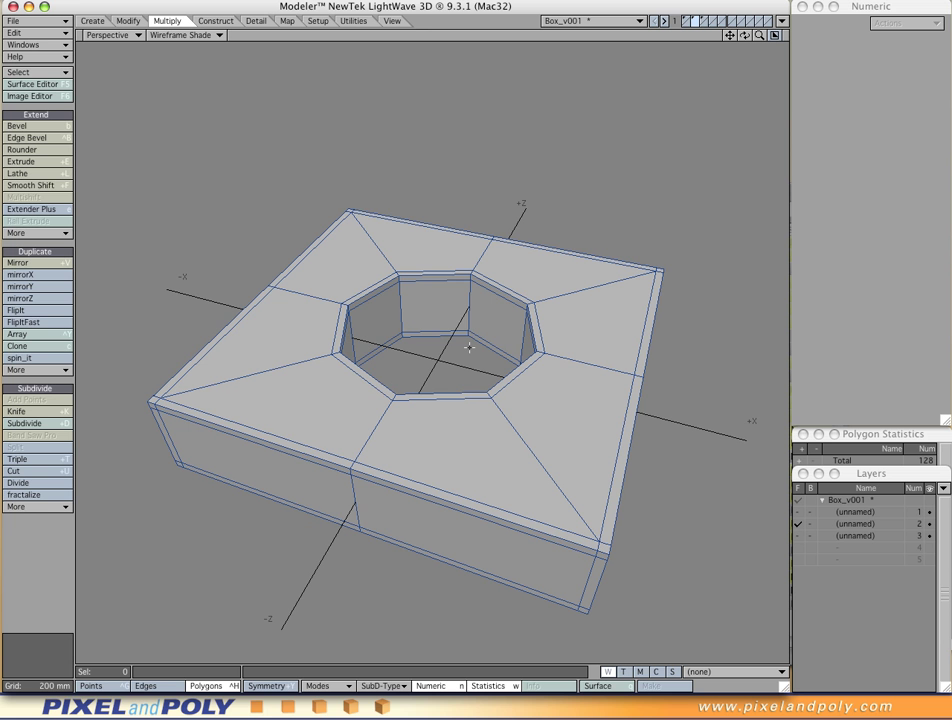
pyautogui.keyDown('alt'); pyautogui.moveTo(469, 348); pyautogui.dragTo(515, 425); pyautogui.keyUp('alt')
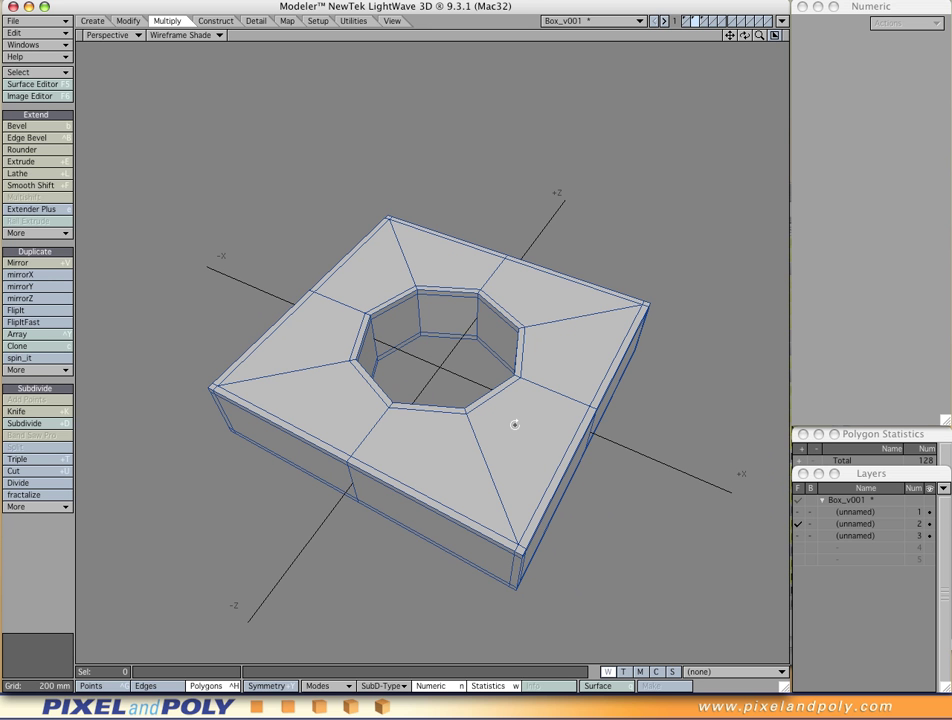
pyautogui.moveTo(516, 436)
pyautogui.keyDown('alt'); pyautogui.mouseDown()
pyautogui.moveTo(514, 410)
pyautogui.moveTo(515, 435)
pyautogui.mouseUp(); pyautogui.keyUp('alt')
pyautogui.keyDown('alt'); pyautogui.moveTo(393, 425); pyautogui.dragTo(487, 438); pyautogui.keyUp('alt')
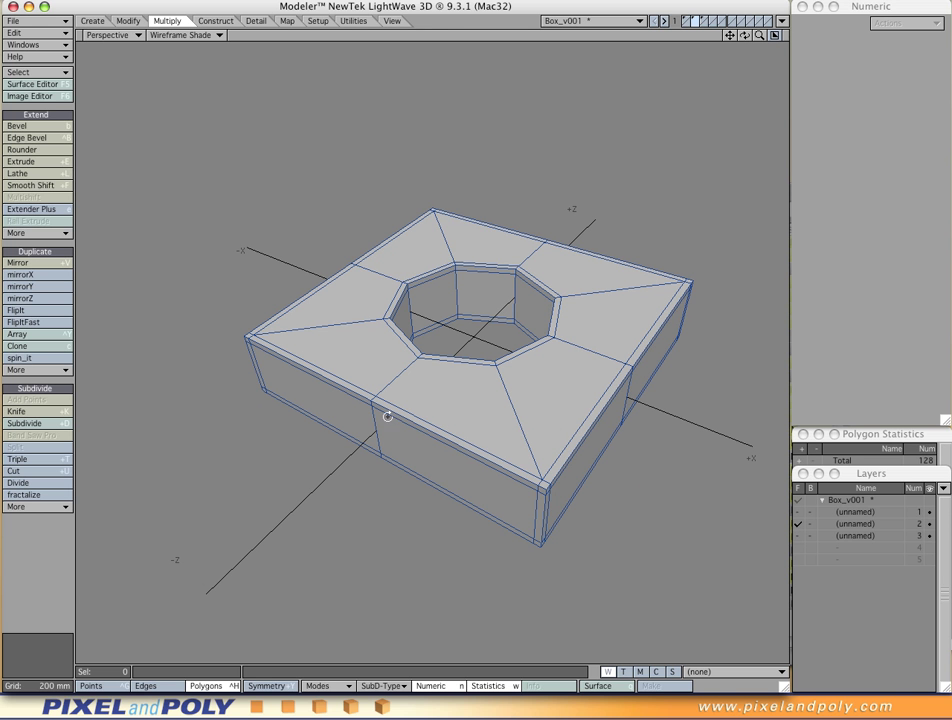
pyautogui.keyDown('alt'); pyautogui.moveTo(410, 374); pyautogui.dragTo(345, 358); pyautogui.keyUp('alt')
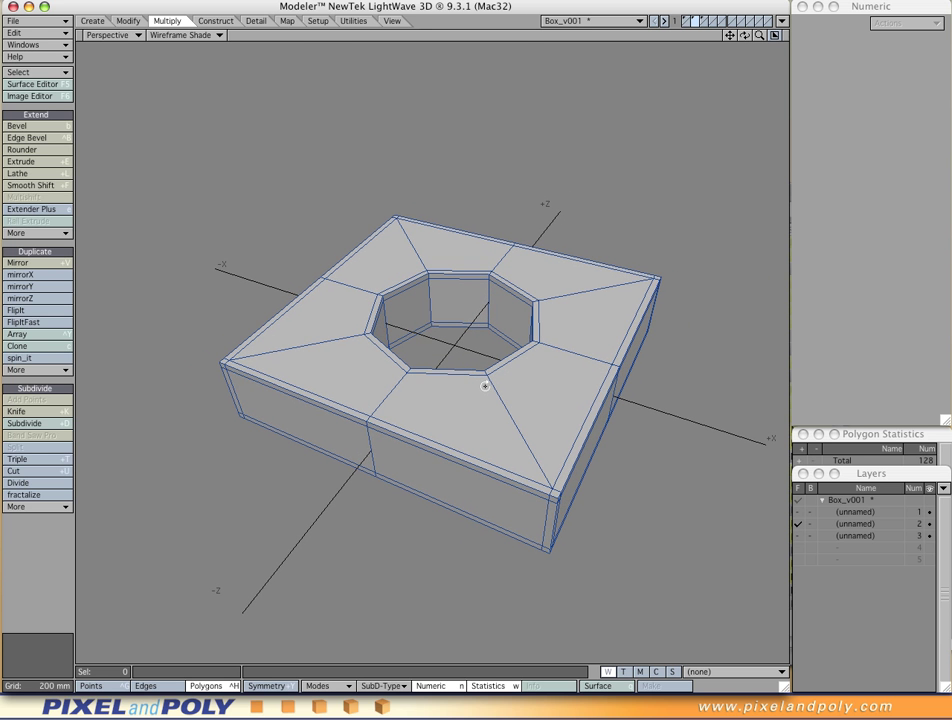
pyautogui.keyDown('alt'); pyautogui.moveTo(504, 423); pyautogui.dragTo(599, 440); pyautogui.keyUp('alt')
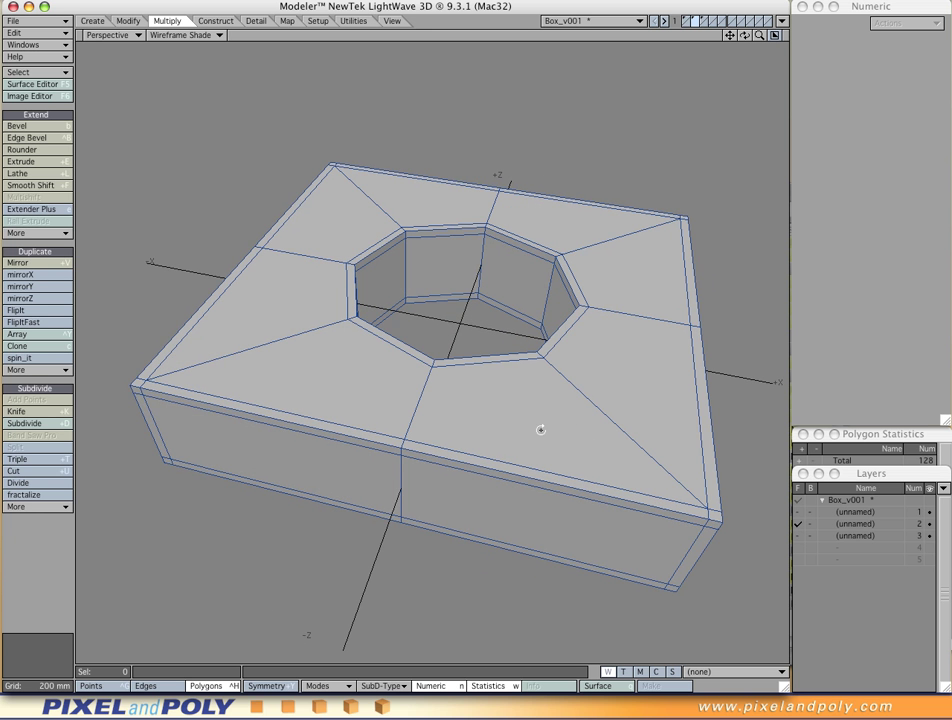
pyautogui.keyDown('alt'); pyautogui.moveTo(516, 436); pyautogui.dragTo(635, 487); pyautogui.keyUp('alt')
pyautogui.keyDown('alt'); pyautogui.moveTo(549, 470); pyautogui.dragTo(610, 465); pyautogui.keyUp('alt')
pyautogui.keyDown('alt'); pyautogui.moveTo(582, 386); pyautogui.dragTo(415, 374); pyautogui.keyUp('alt')
pyautogui.keyDown('alt'); pyautogui.moveTo(510, 402); pyautogui.dragTo(504, 412); pyautogui.keyUp('alt')
pyautogui.keyDown('ctrl'); pyautogui.keyDown('alt'); pyautogui.moveTo(467, 363); pyautogui.dragTo(478, 365); pyautogui.keyUp('alt'); pyautogui.keyUp('ctrl')
pyautogui.keyDown('alt'); pyautogui.moveTo(478, 365); pyautogui.dragTo(476, 421); pyautogui.keyUp('alt')
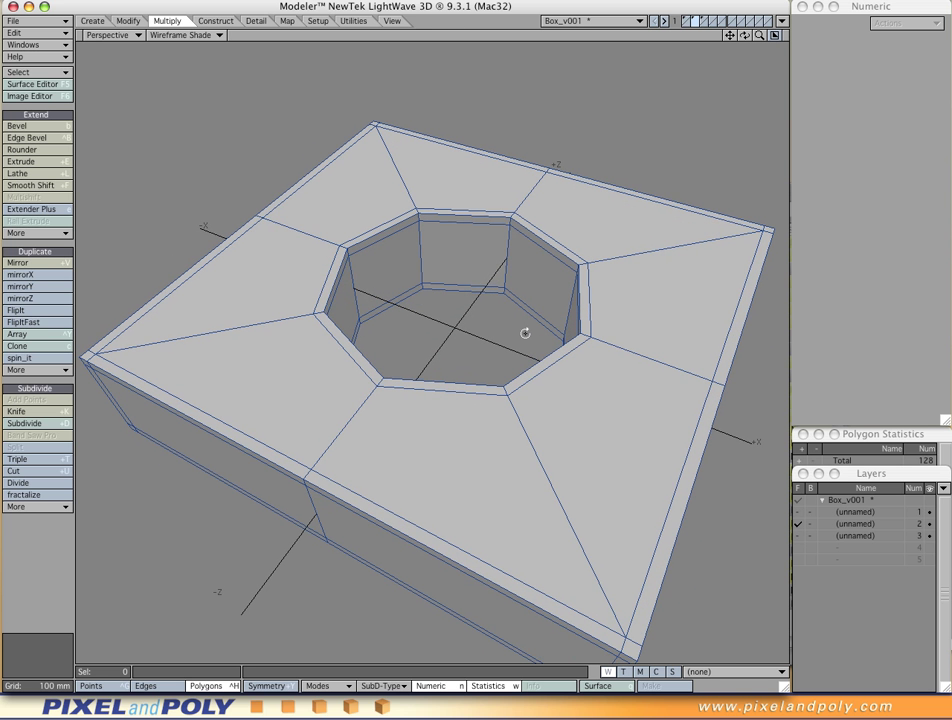
pyautogui.keyDown('alt'); pyautogui.moveTo(568, 377); pyautogui.dragTo(636, 379); pyautogui.keyUp('alt')
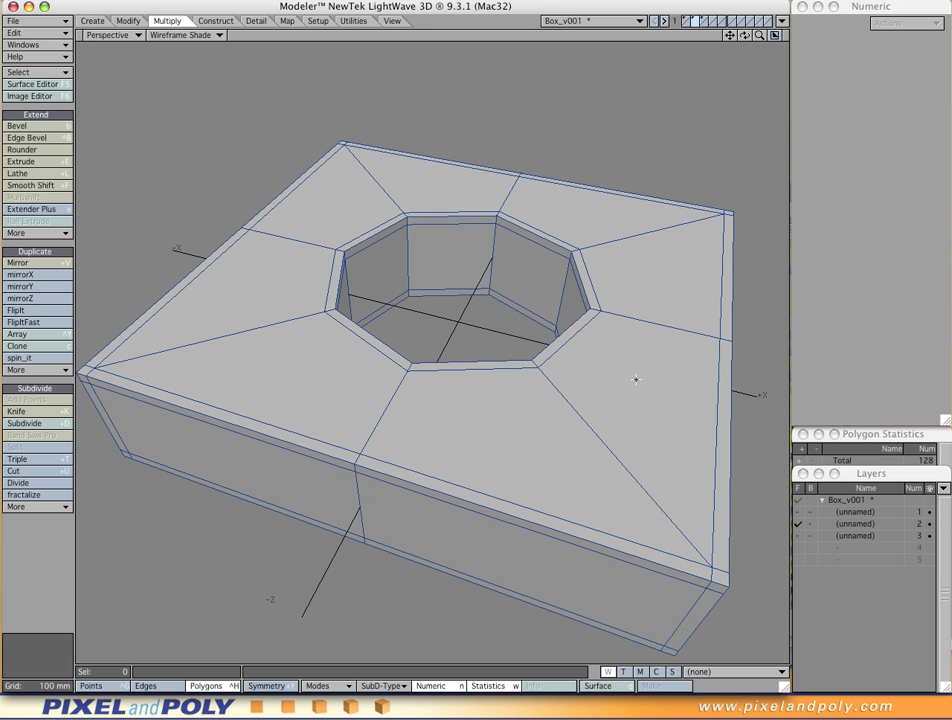
# - Preview the box with the hole as a subdivision surface and switch it back to polygons
pyautogui.press('Tab')
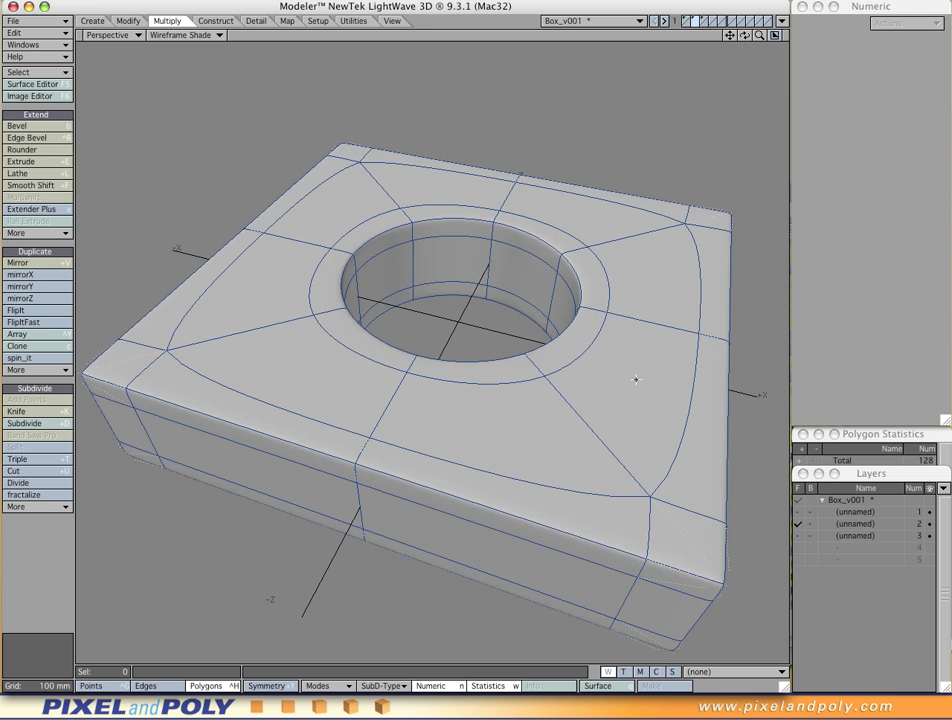
pyautogui.keyDown('alt'); pyautogui.moveTo(517, 385); pyautogui.dragTo(434, 393); pyautogui.keyUp('alt')
pyautogui.keyDown('alt'); pyautogui.moveTo(310, 255); pyautogui.dragTo(343, 393); pyautogui.keyUp('alt')
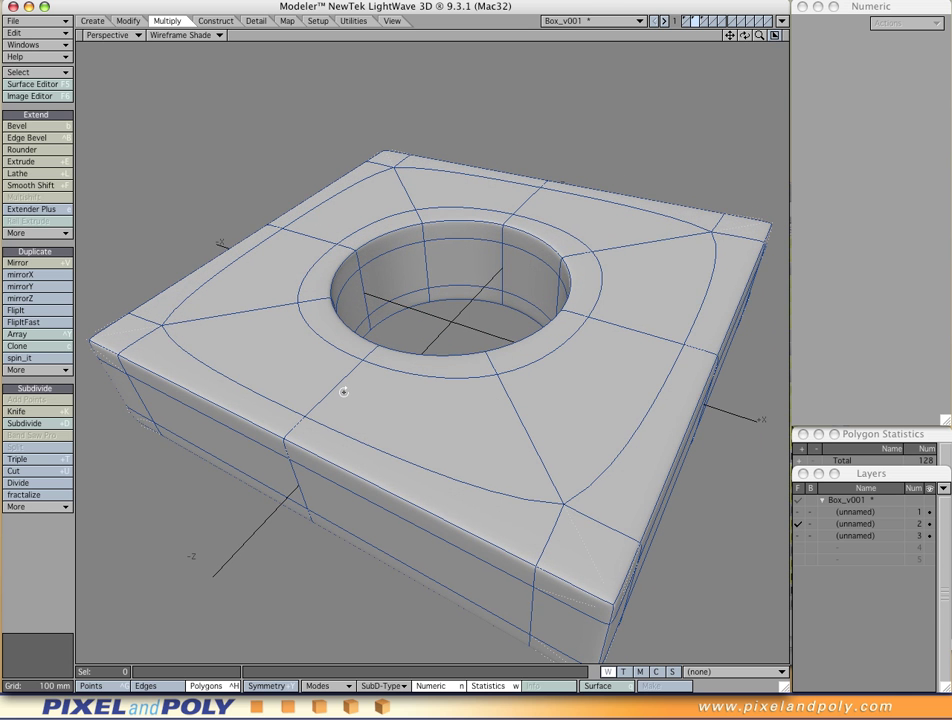
pyautogui.press('Tab')
# - Select the edges along the far side of the octagonal hole's outer top rim
pyautogui.keyDown('alt'); pyautogui.moveTo(427, 410); pyautogui.dragTo(497, 459); pyautogui.keyUp('alt')
pyautogui.press('space')
pyautogui.press('space')
pyautogui.click(590, 290)
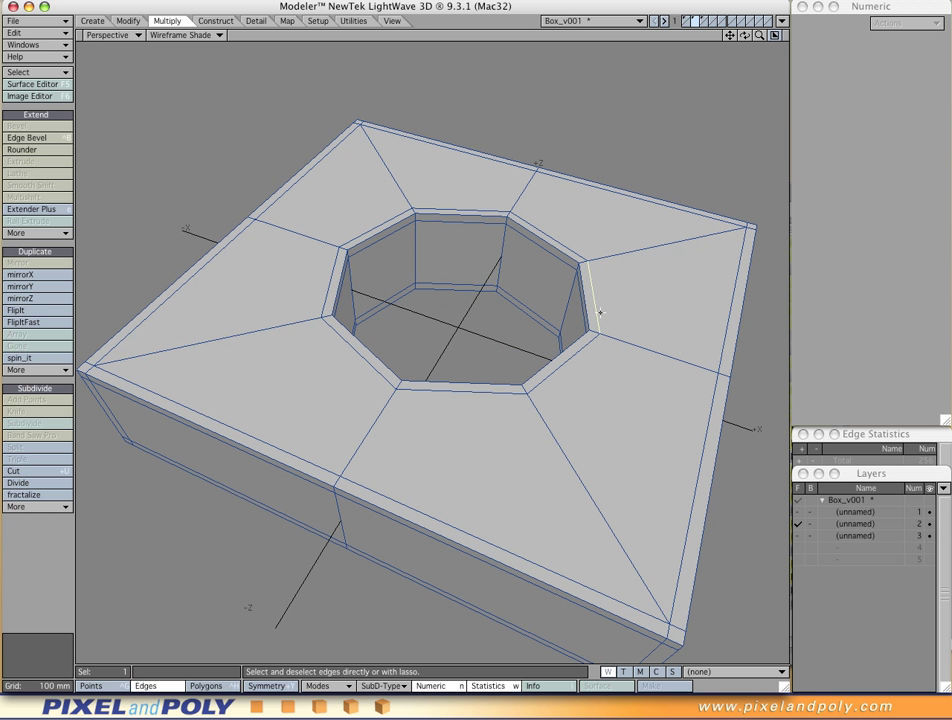
pyautogui.click(548, 237)
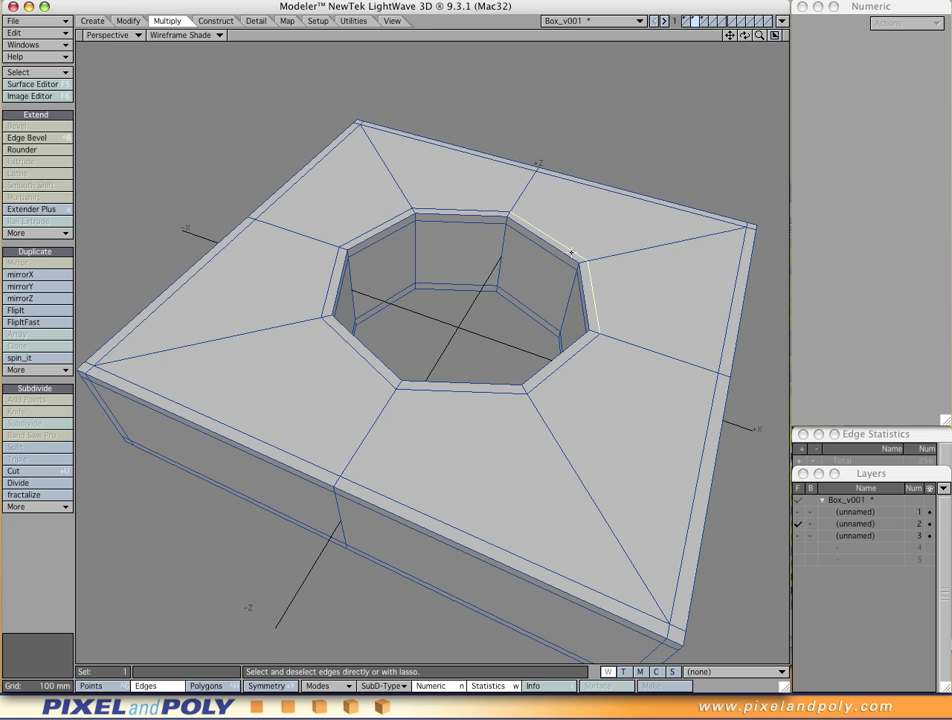
pyautogui.click(446, 214)
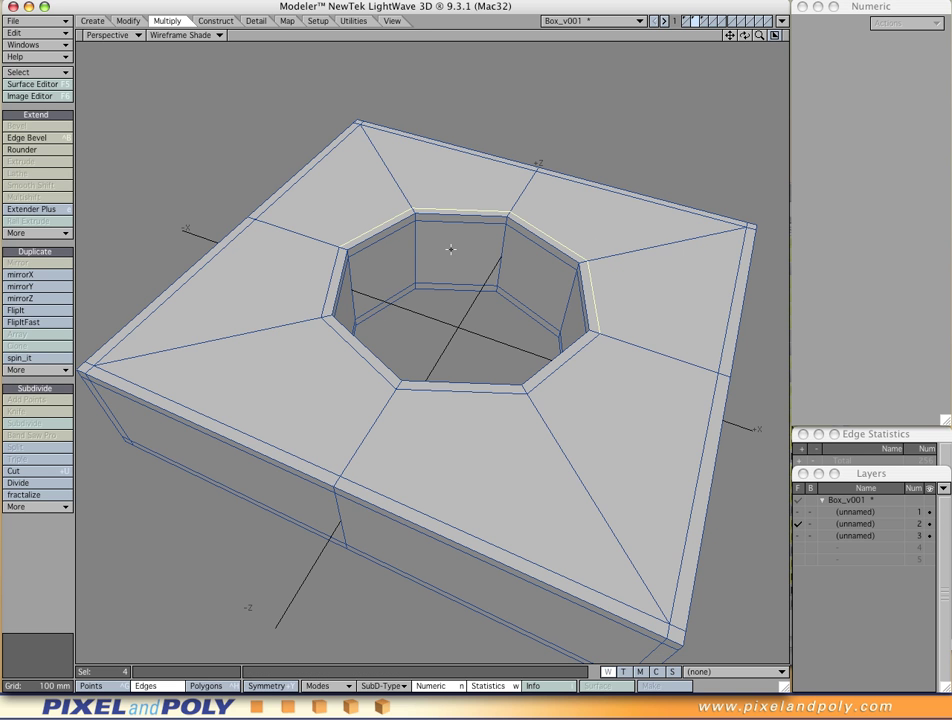
# - Examine further edges around the octagonal hole and clear the edge selection
pyautogui.click(448, 249)
pyautogui.click(530, 247)
pyautogui.keyDown('shift'); pyautogui.click(474, 229); pyautogui.keyUp('shift')
pyautogui.keyDown('shift'); pyautogui.click(405, 237); pyautogui.keyUp('shift')
pyautogui.click(466, 311)
pyautogui.keyDown('alt'); pyautogui.moveTo(631, 276); pyautogui.dragTo(319, 363); pyautogui.keyUp('alt')
pyautogui.click(365, 360)
pyautogui.click(362, 356)
pyautogui.press('/')
pyautogui.click(406, 320)
pyautogui.keyDown('shift'); pyautogui.click(389, 303); pyautogui.keyUp('shift')
pyautogui.press('/')
pyautogui.keyDown('alt'); pyautogui.moveTo(388, 319); pyautogui.dragTo(323, 441); pyautogui.keyUp('alt')
pyautogui.keyDown('alt'); pyautogui.moveTo(480, 425); pyautogui.dragTo(508, 442); pyautogui.keyUp('alt')
# - Return to the plain box in layer 1 and show it in a full-size perspective view
pyautogui.press('KP_0')
pyautogui.press('a')
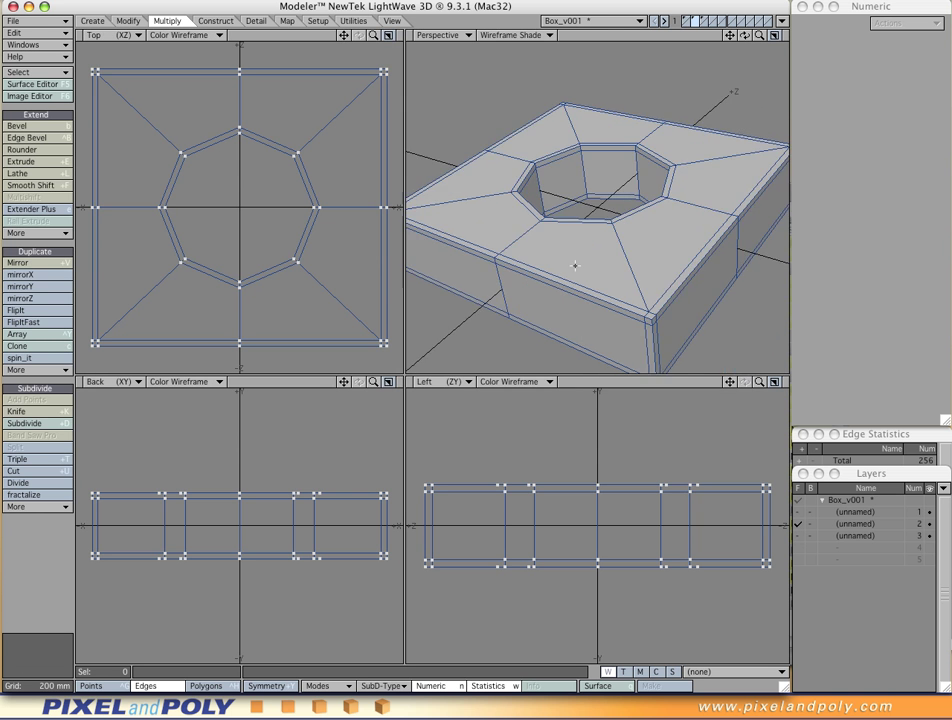
pyautogui.click(687, 21)
pyautogui.keyDown('alt'); pyautogui.moveTo(610, 281); pyautogui.dragTo(580, 276); pyautogui.keyUp('alt')
pyautogui.keyDown('alt'); pyautogui.keyDown('shift'); pyautogui.moveTo(471, 240); pyautogui.dragTo(468, 219); pyautogui.keyUp('shift'); pyautogui.keyUp('alt')
pyautogui.keyDown('alt'); pyautogui.moveTo(686, 230); pyautogui.dragTo(697, 259); pyautogui.keyUp('alt')
pyautogui.moveTo(514, 223)
pyautogui.keyDown('alt'); pyautogui.keyDown('shift'); pyautogui.mouseDown()
pyautogui.moveTo(512, 240)
pyautogui.moveTo(620, 270)
pyautogui.moveTo(505, 226)
pyautogui.mouseUp(); pyautogui.keyUp('shift'); pyautogui.keyUp('alt')
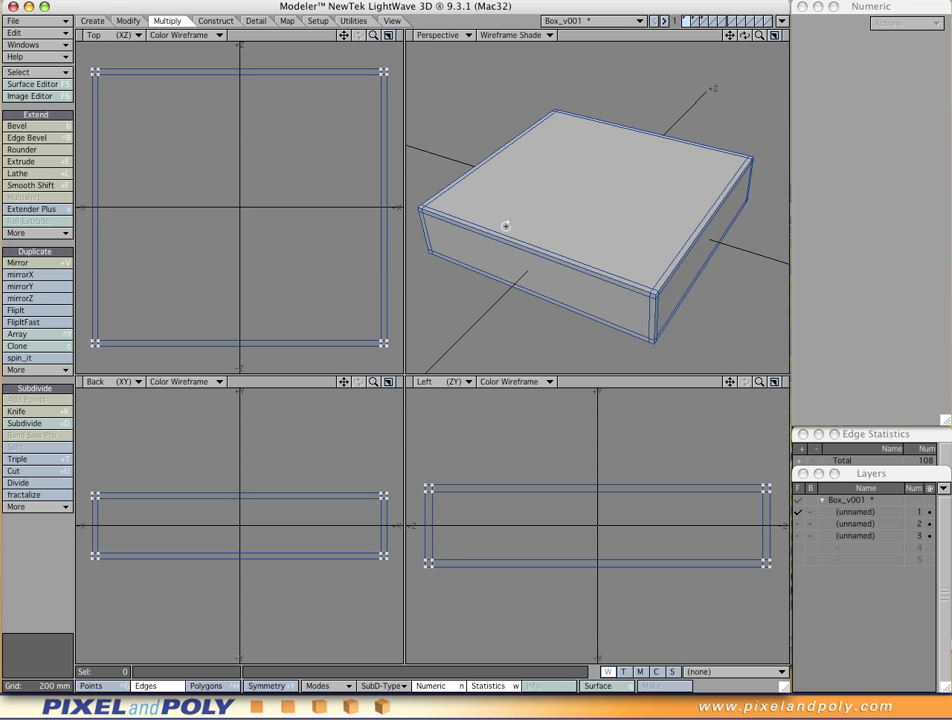
pyautogui.press('0')
pyautogui.scroll(5, 455, 385)
pyautogui.keyDown('alt'); pyautogui.moveTo(472, 383); pyautogui.dragTo(507, 348); pyautogui.keyUp('alt')
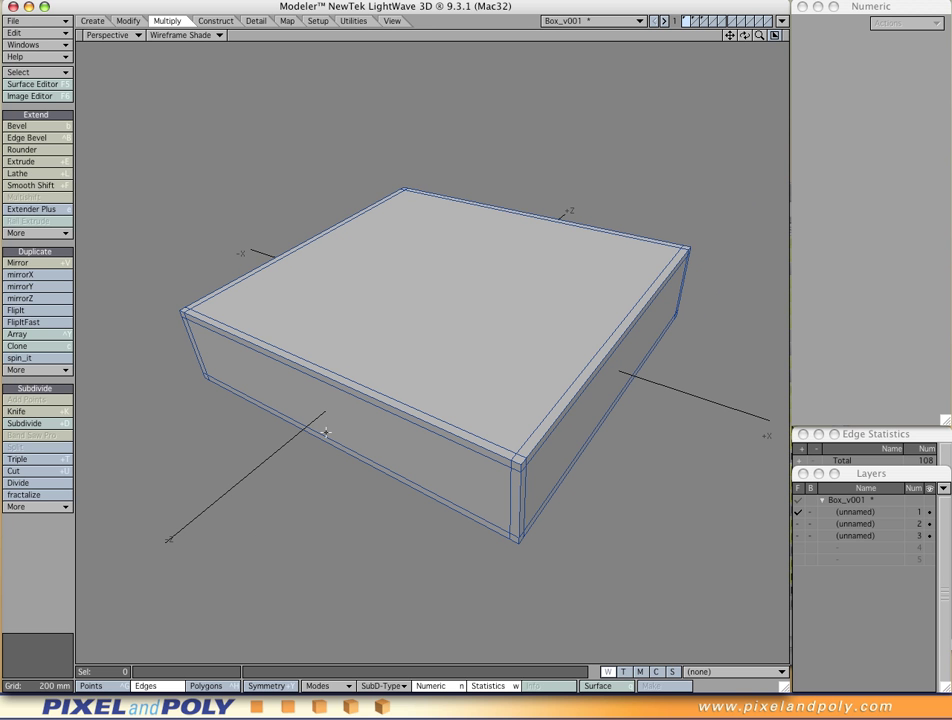
# - Cut a loop around the box at 50% with BandSaw Pro, starting from the -Z side face and its adjoining bevel strip, and clear the selection
pyautogui.hotkey('ctrl', 'h')
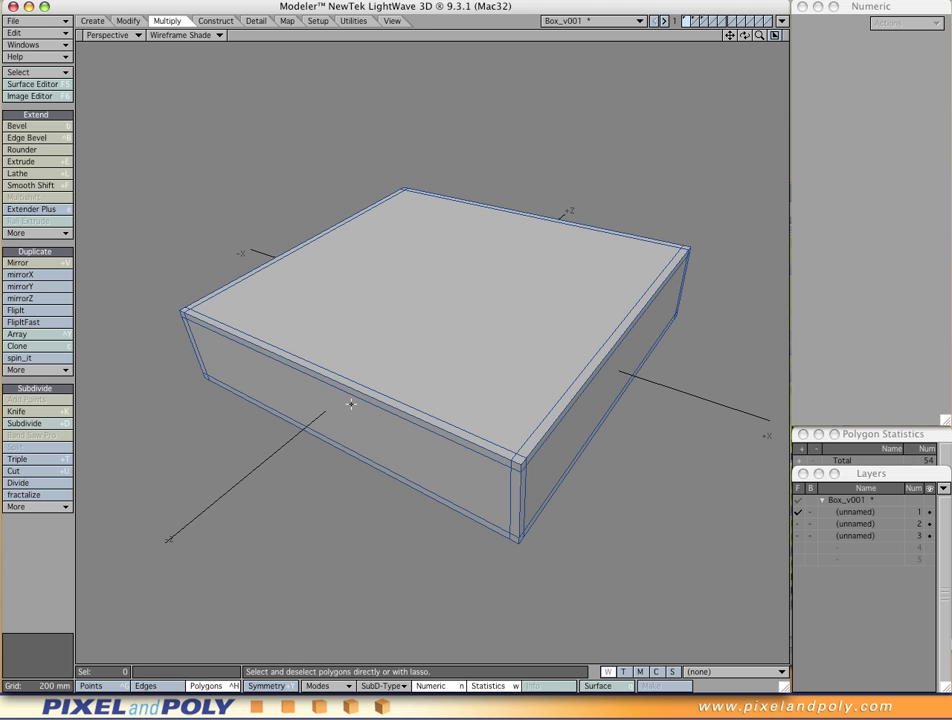
pyautogui.click(351, 407)
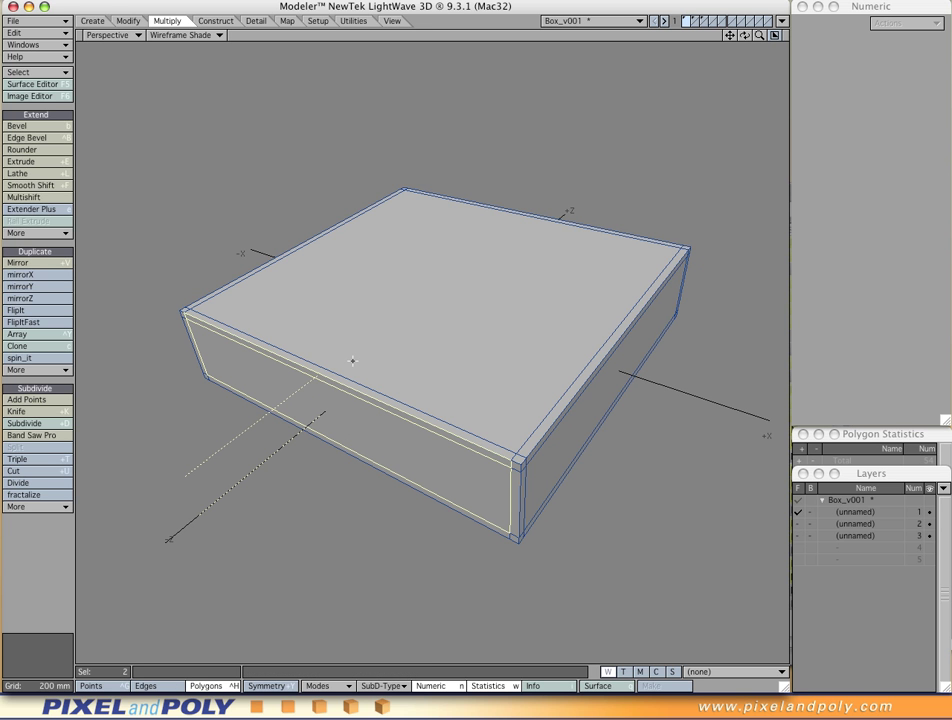
pyautogui.click(128, 21)
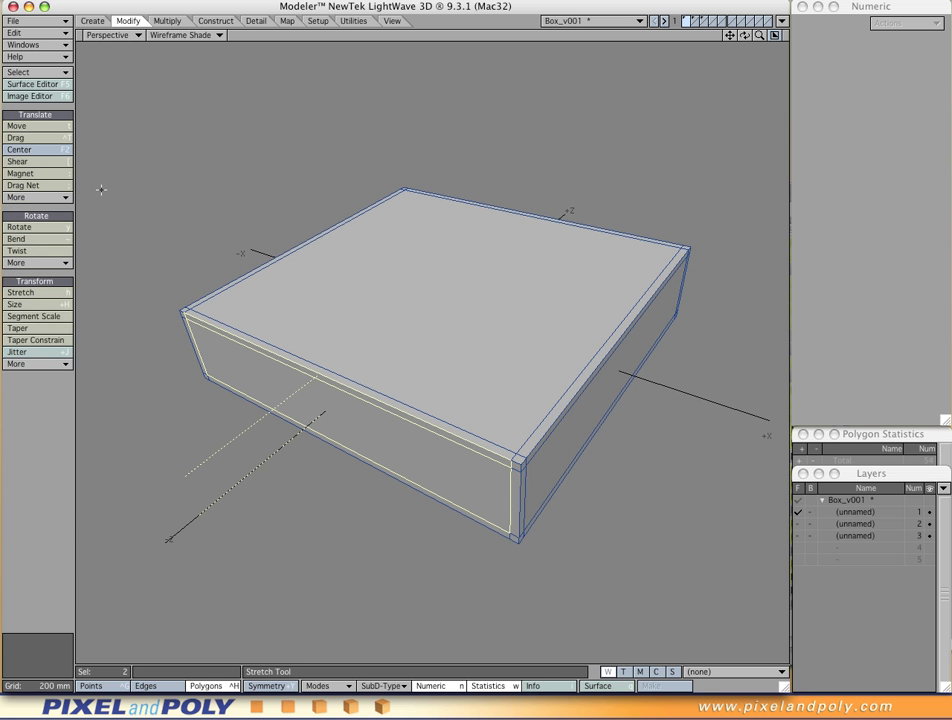
pyautogui.click(168, 24)
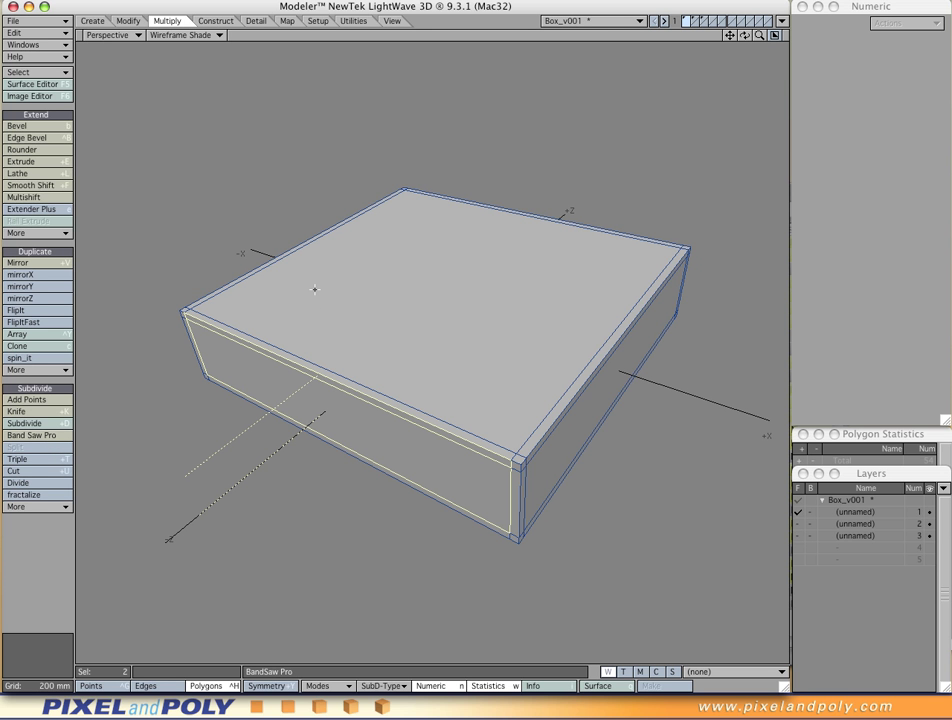
pyautogui.keyDown('ctrl'); pyautogui.keyDown('shift'); pyautogui.click(222, 206); pyautogui.keyUp('shift'); pyautogui.keyUp('ctrl')
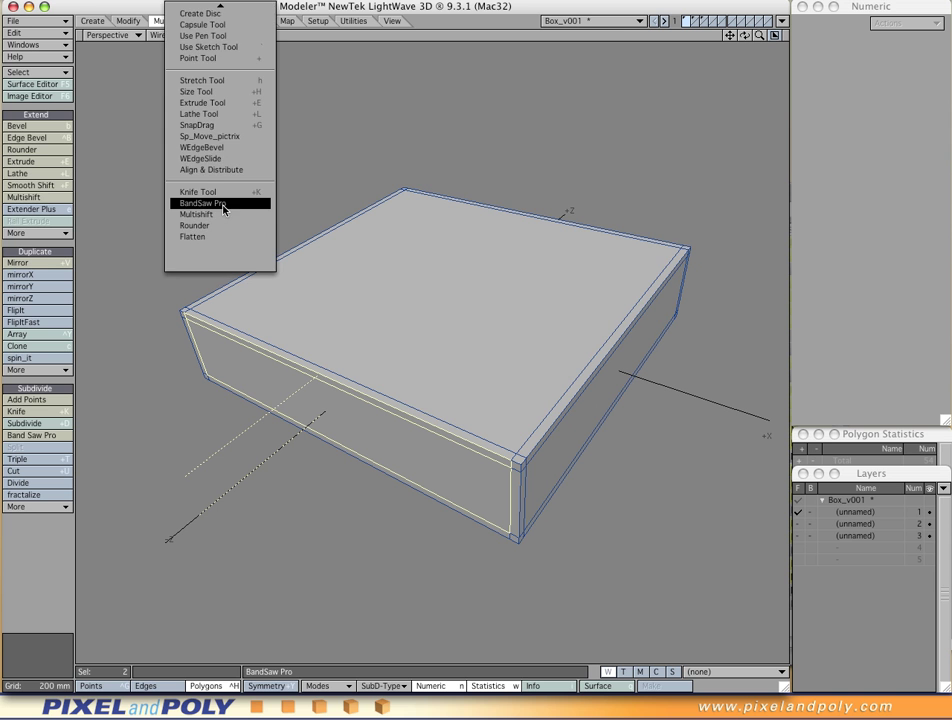
pyautogui.click(222, 204)
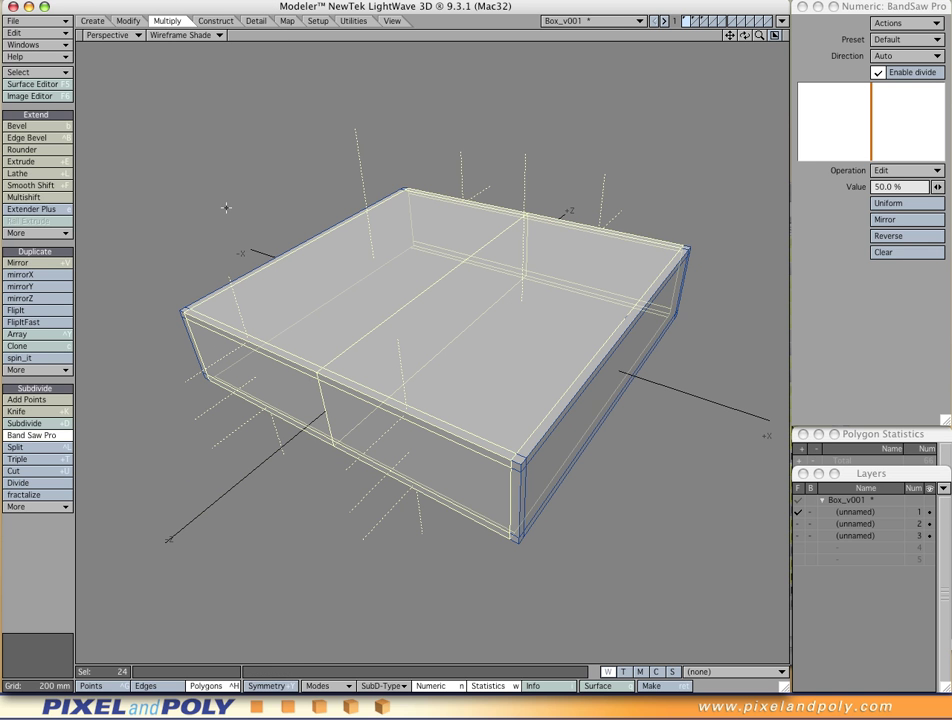
pyautogui.click(908, 257)
pyautogui.click(908, 257)
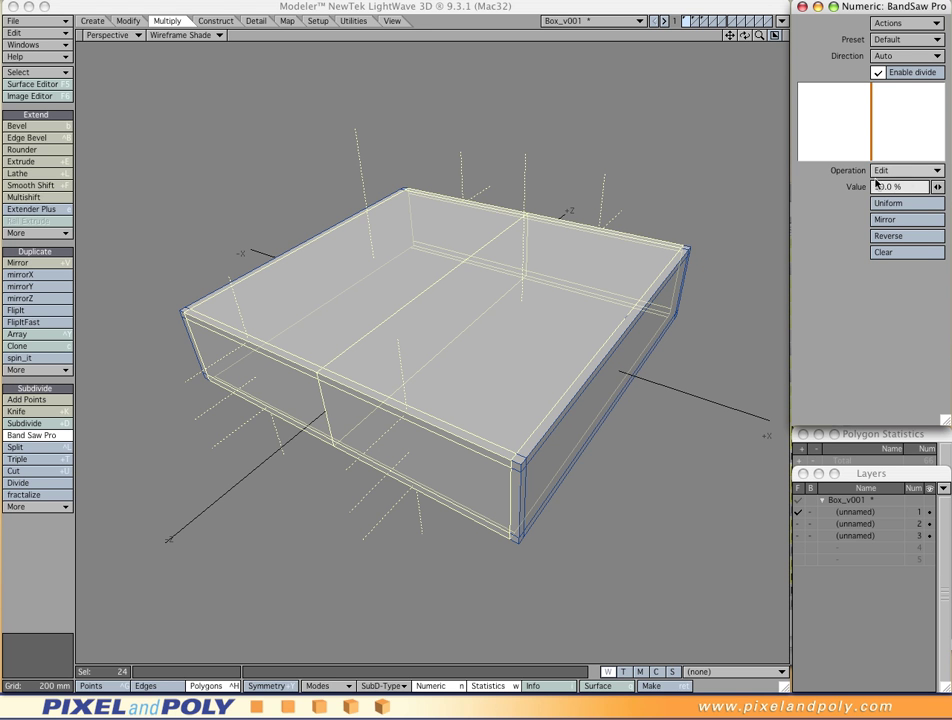
pyautogui.keyDown('alt'); pyautogui.moveTo(426, 314); pyautogui.dragTo(402, 416); pyautogui.keyUp('alt')
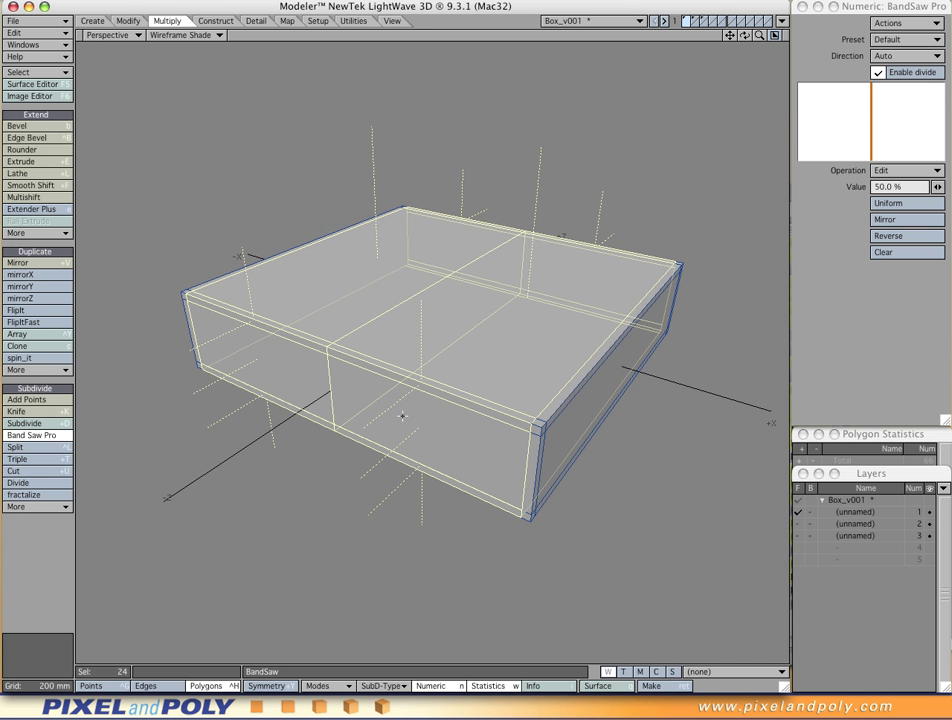
pyautogui.press('space')
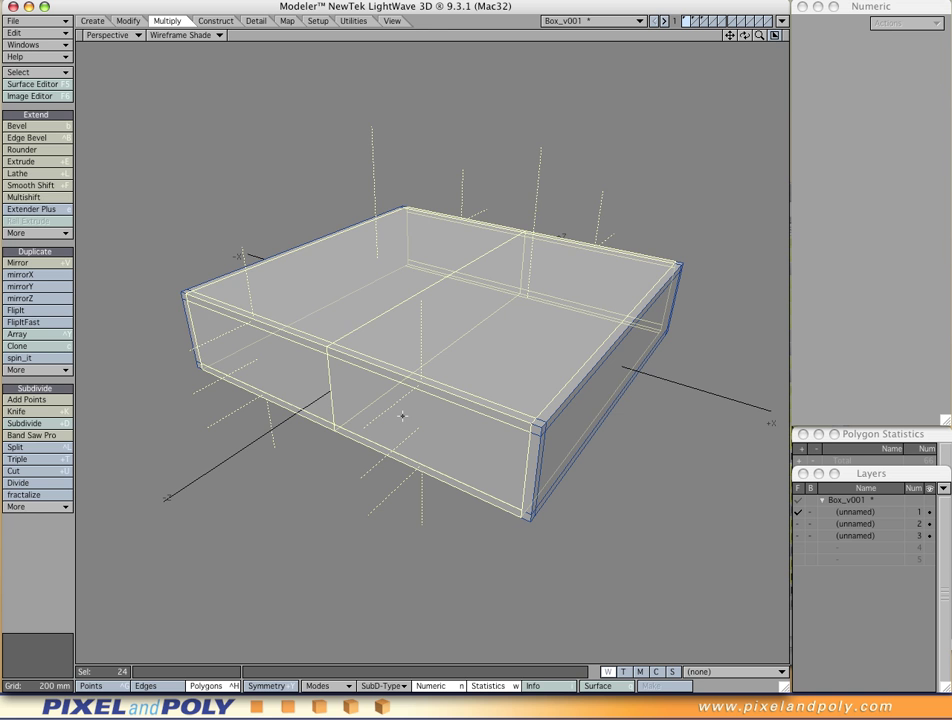
pyautogui.press('/')
# - Cut a second, perpendicular loop at 50% with BandSaw Pro from a top face and its +X edge strip, and clear the selection
pyautogui.keyDown('alt'); pyautogui.moveTo(546, 423); pyautogui.dragTo(345, 265); pyautogui.keyUp('alt')
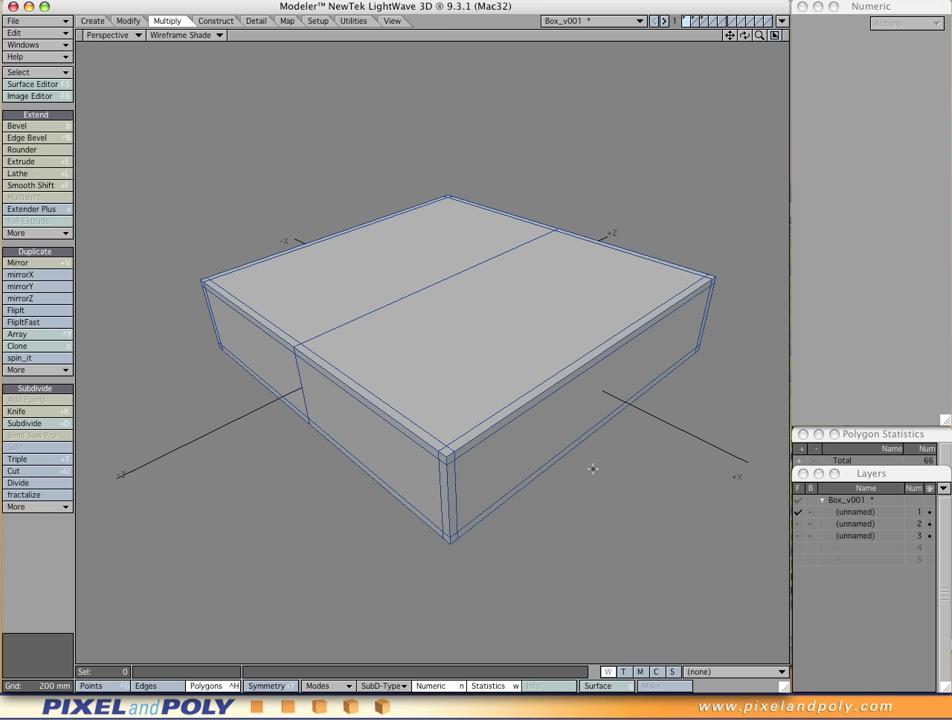
pyautogui.click(509, 363)
pyautogui.click(538, 398)
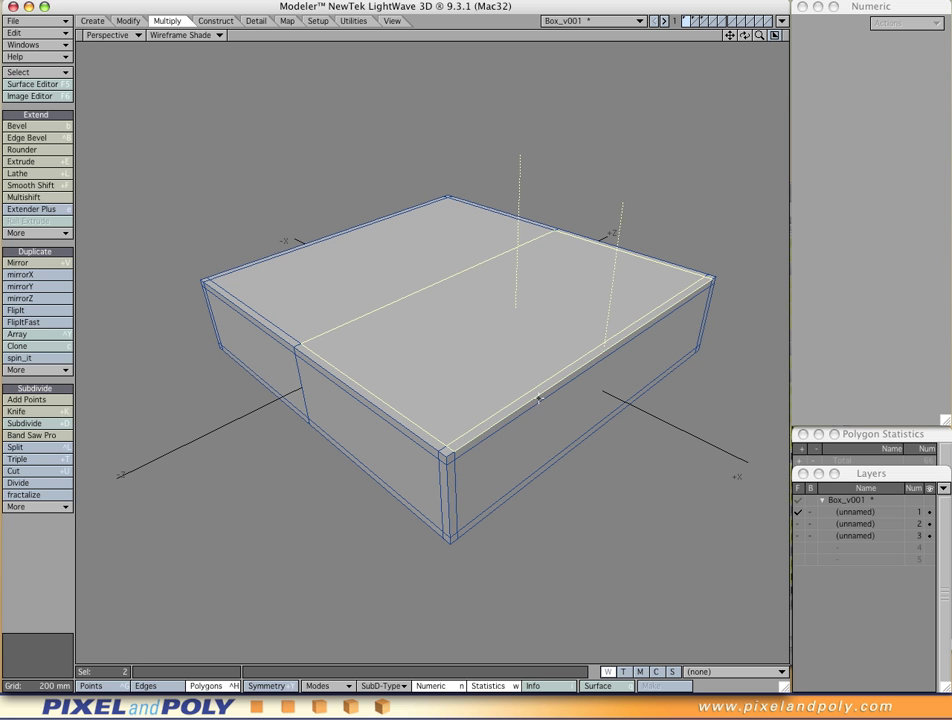
pyautogui.keyDown('ctrl'); pyautogui.keyDown('shift'); pyautogui.click(450, 290); pyautogui.keyUp('shift'); pyautogui.keyUp('ctrl')
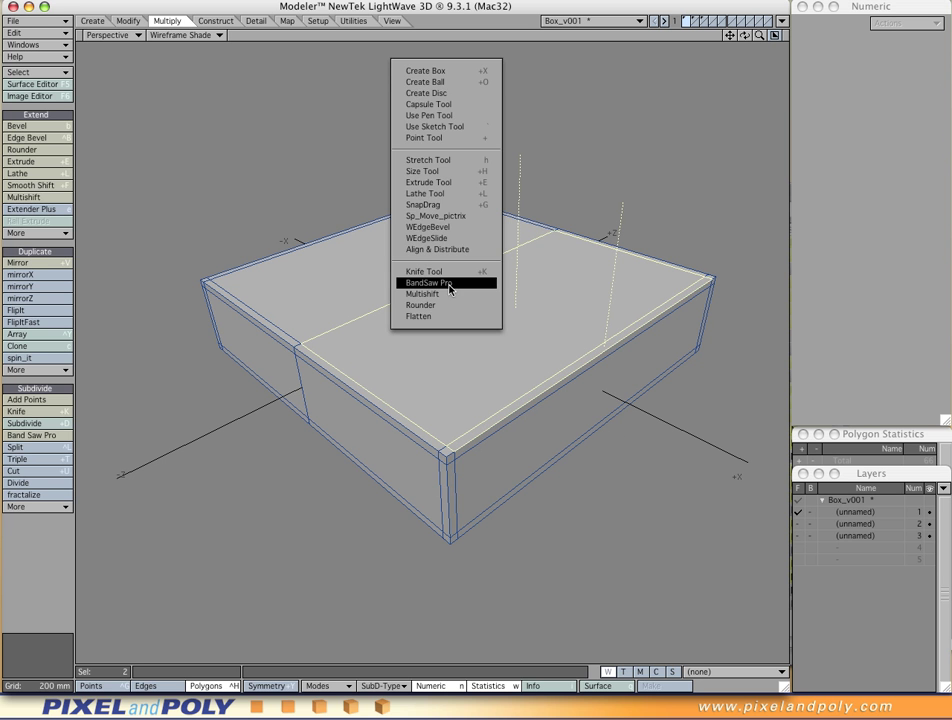
pyautogui.click(450, 285)
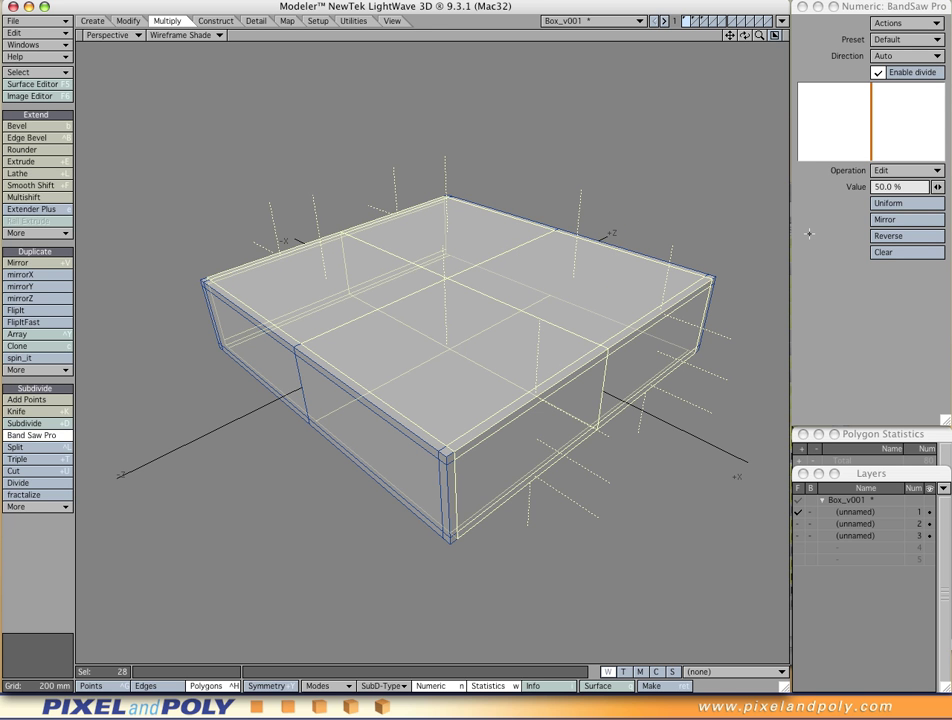
pyautogui.keyDown('alt'); pyautogui.moveTo(590, 440); pyautogui.dragTo(599, 417); pyautogui.keyUp('alt')
pyautogui.press('space')
pyautogui.press('/')
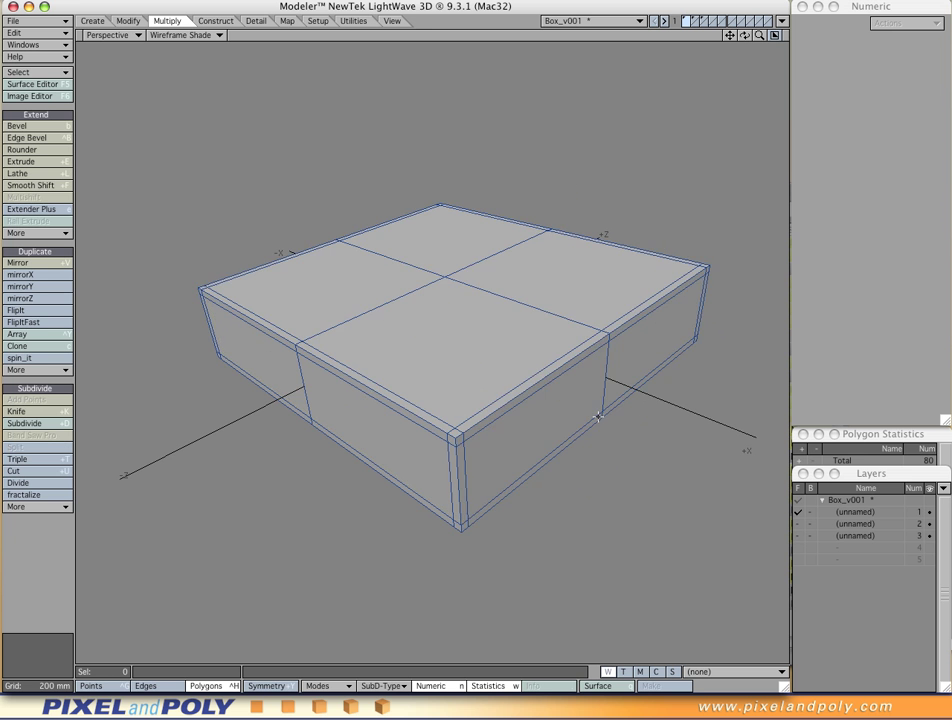
pyautogui.keyDown('alt'); pyautogui.moveTo(518, 450); pyautogui.dragTo(385, 387); pyautogui.keyUp('alt')
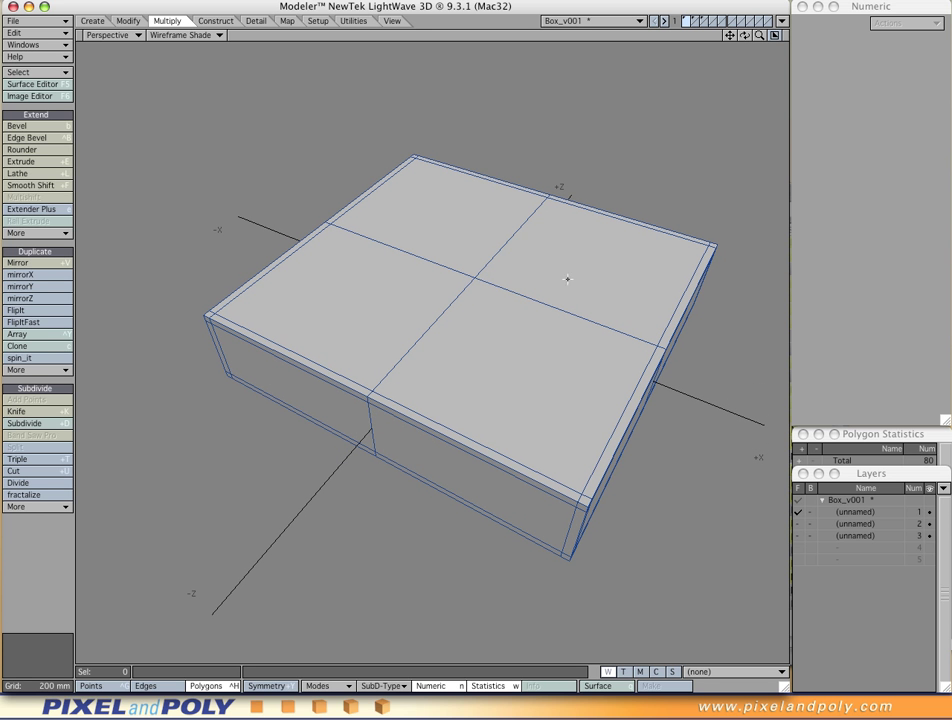
# - Connect the top face's -X/-Z inner corner point, centre point and +X/+Z inner corner point with a diagonal edge, and clear the selection
pyautogui.keyDown('alt'); pyautogui.moveTo(596, 388); pyautogui.dragTo(485, 463); pyautogui.keyUp('alt')
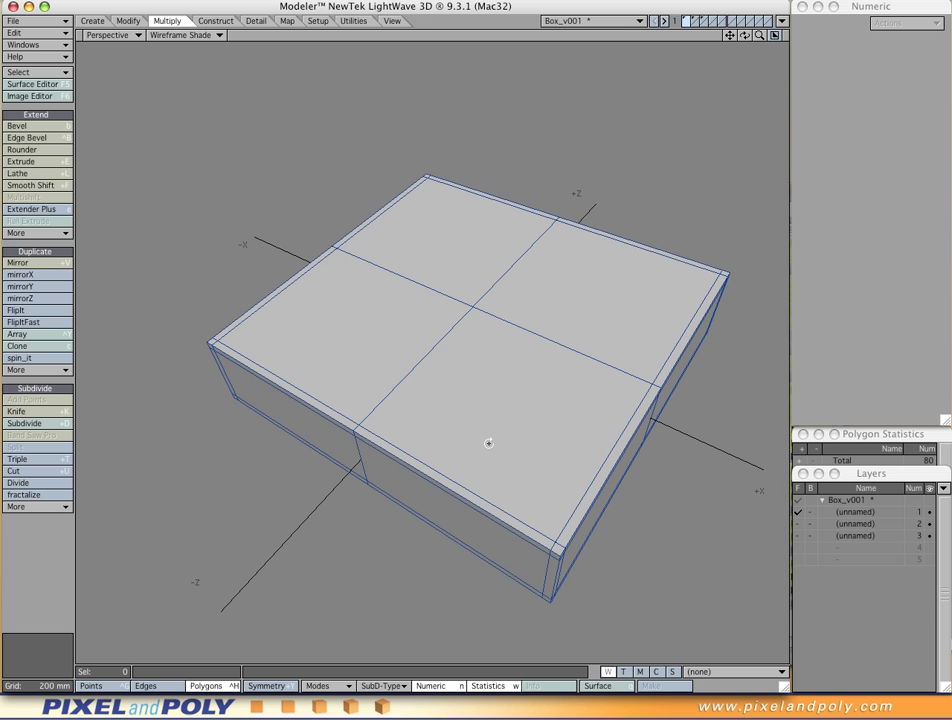
pyautogui.keyDown('alt'); pyautogui.moveTo(440, 359); pyautogui.dragTo(361, 407); pyautogui.keyUp('alt')
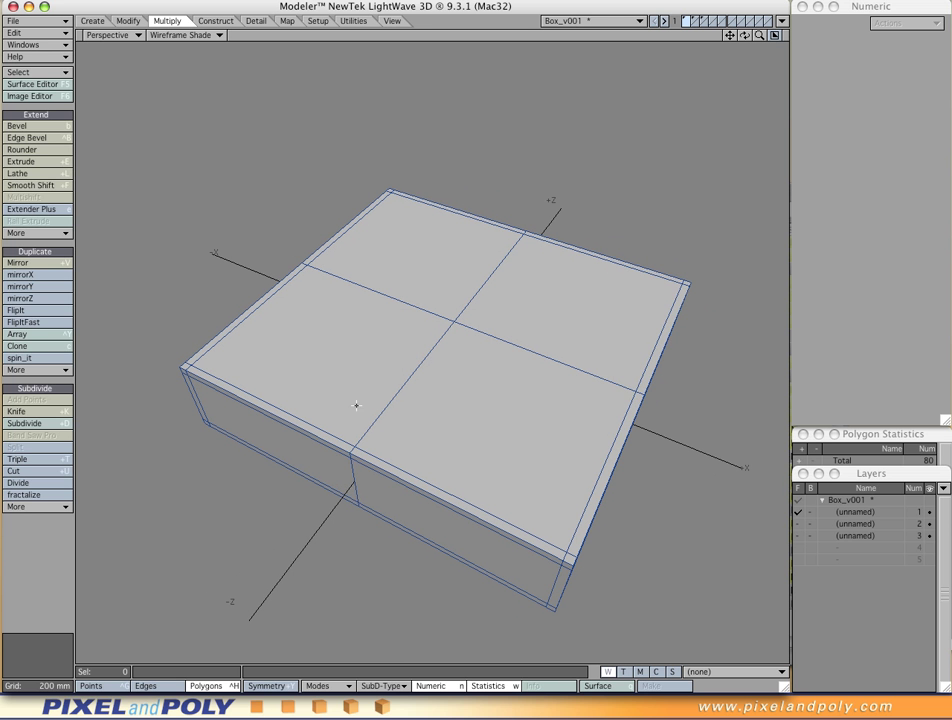
pyautogui.hotkey('ctrl', 'g')
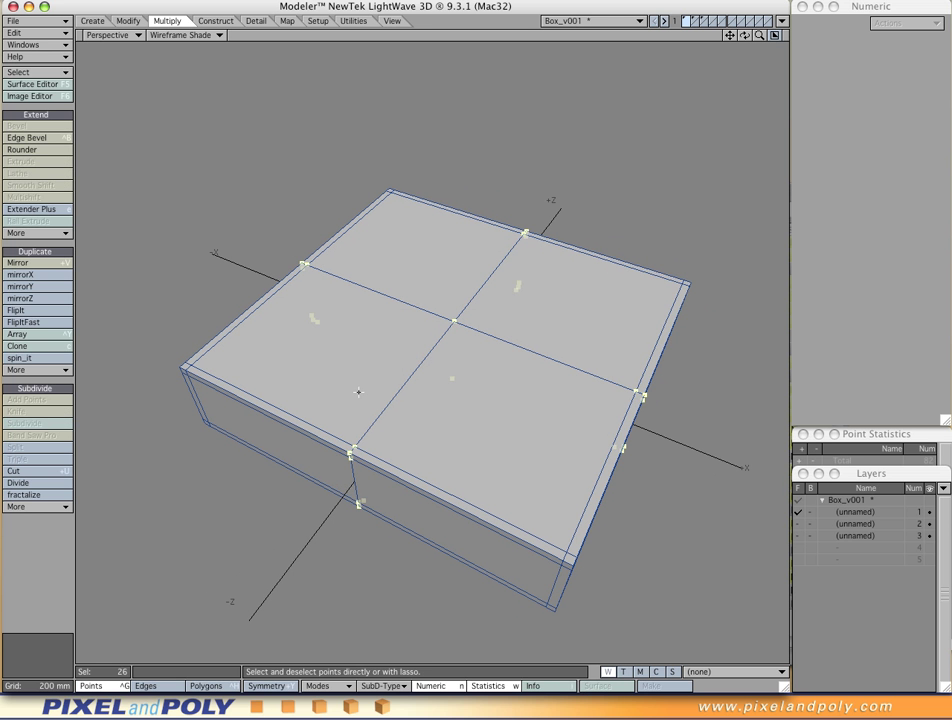
pyautogui.hotkey('ctrl', 'h')
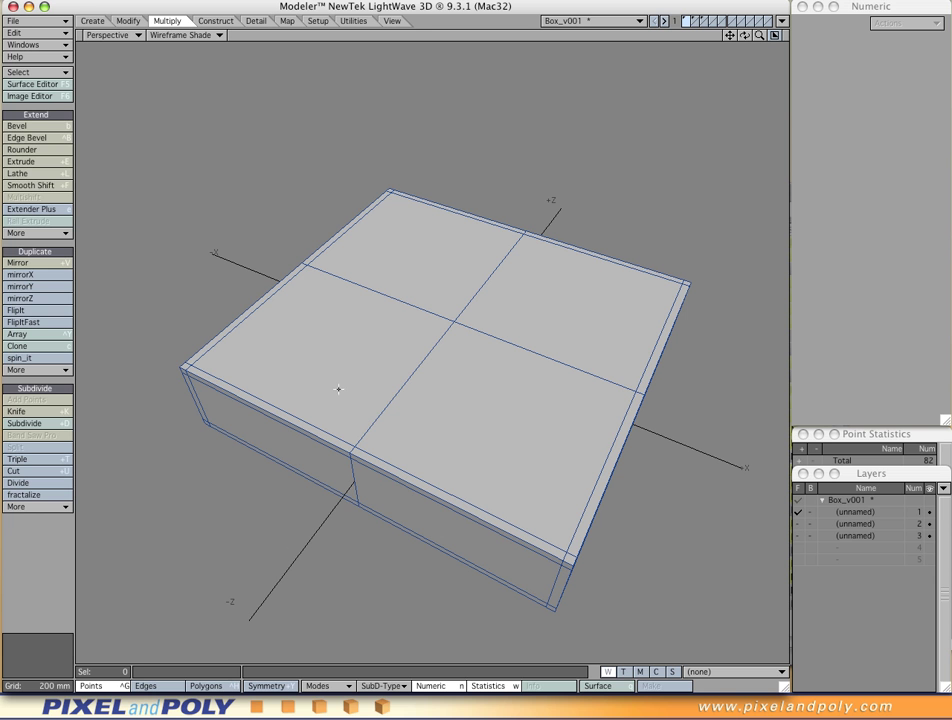
pyautogui.click(194, 369)
pyautogui.click(445, 325)
pyautogui.keyDown('alt'); pyautogui.moveTo(575, 324); pyautogui.dragTo(603, 375); pyautogui.keyUp('alt')
pyautogui.click(710, 309)
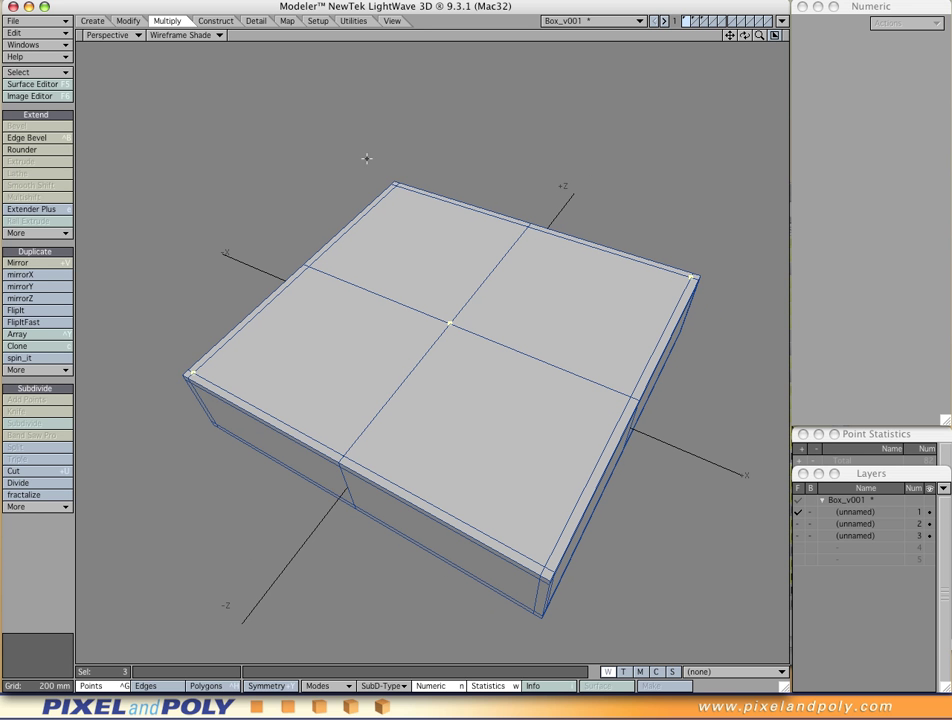
pyautogui.click(217, 22)
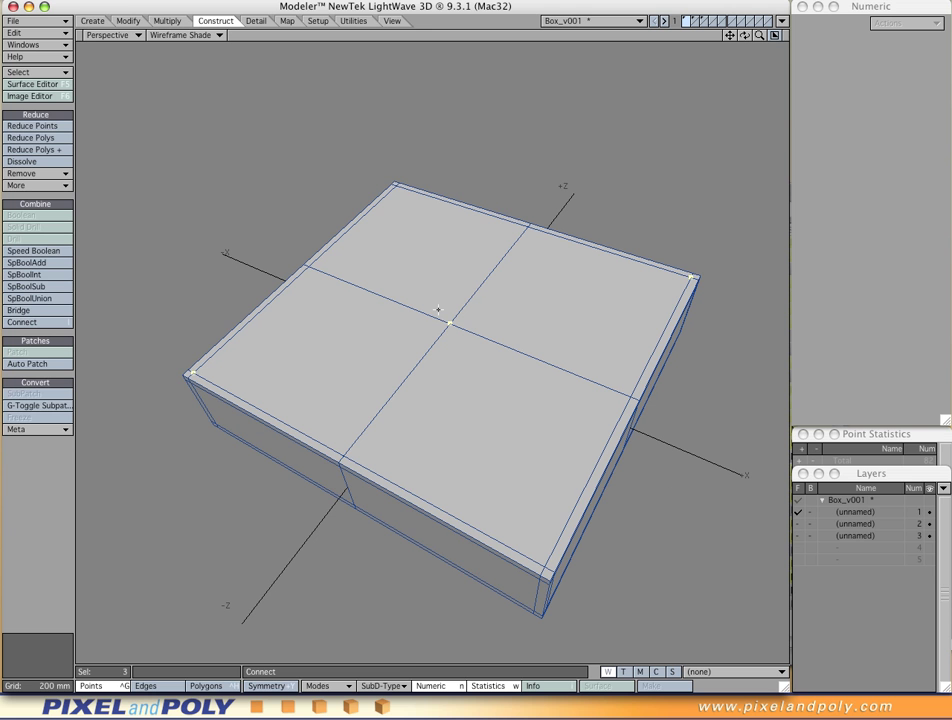
pyautogui.press('l')
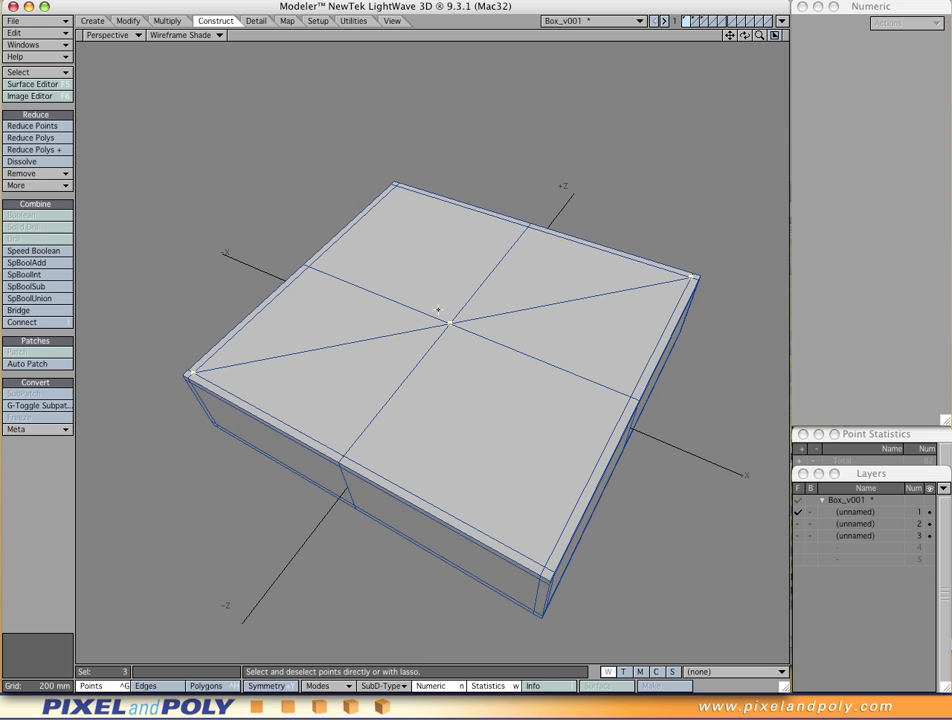
pyautogui.click(387, 346)
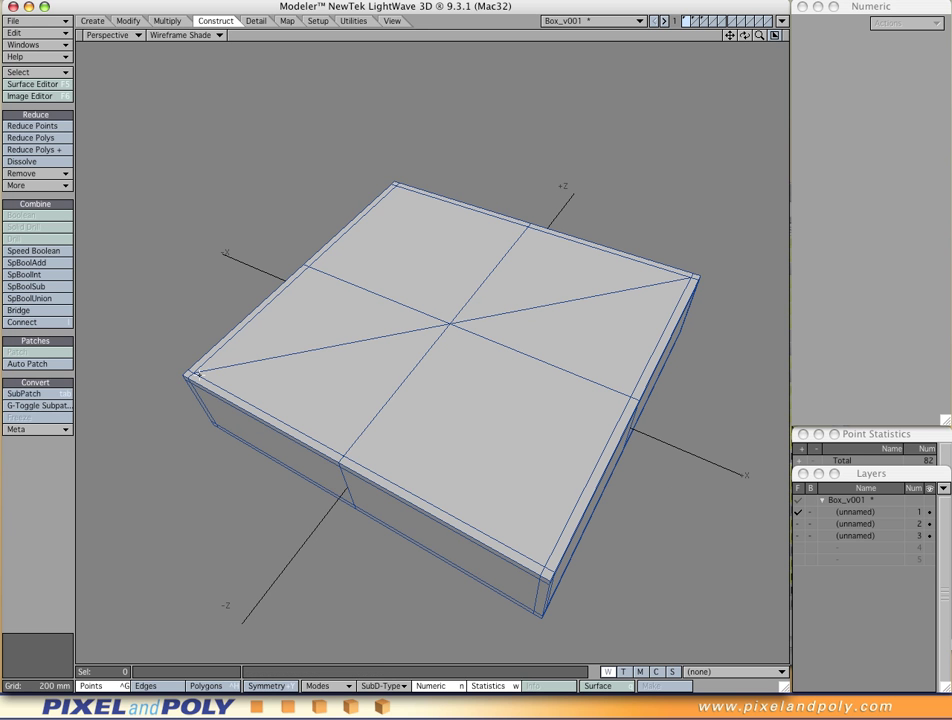
# - Connect the top face's other diagonal through its +X/-Z inner corner, centre and -X/+Z inner corner points, and clear the selection
pyautogui.keyDown('alt'); pyautogui.moveTo(697, 290); pyautogui.dragTo(459, 397); pyautogui.keyUp('alt')
pyautogui.click(634, 514)
pyautogui.click(463, 328)
pyautogui.keyDown('alt'); pyautogui.moveTo(406, 261); pyautogui.dragTo(376, 283); pyautogui.keyUp('alt')
pyautogui.click(331, 164)
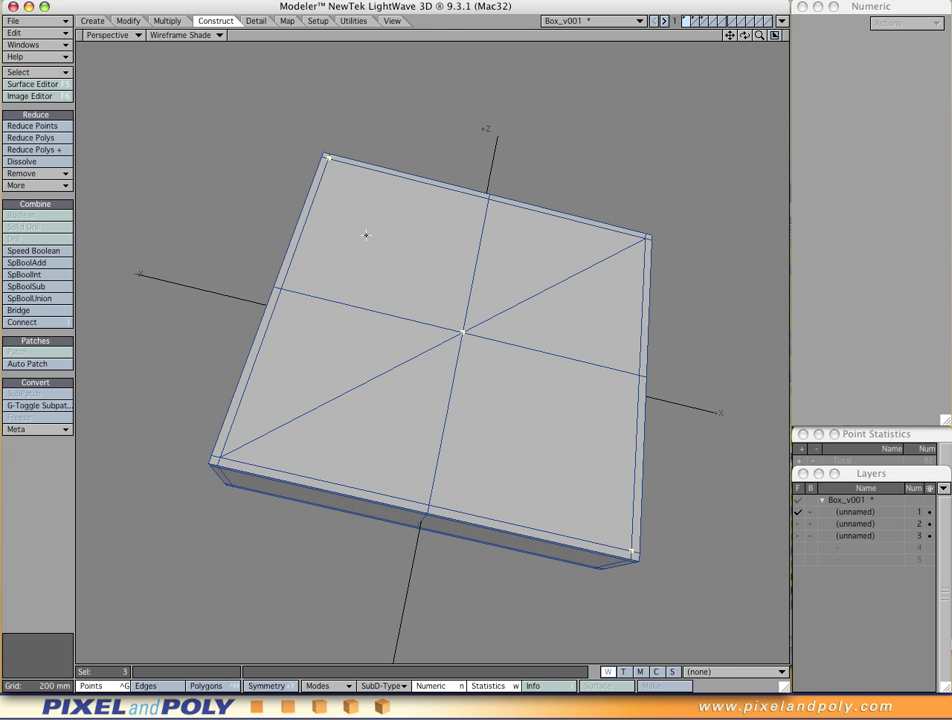
pyautogui.hotkey('ctrl', 'l')
pyautogui.press('/')
pyautogui.keyDown('alt'); pyautogui.moveTo(382, 408); pyautogui.dragTo(461, 436); pyautogui.keyUp('alt')
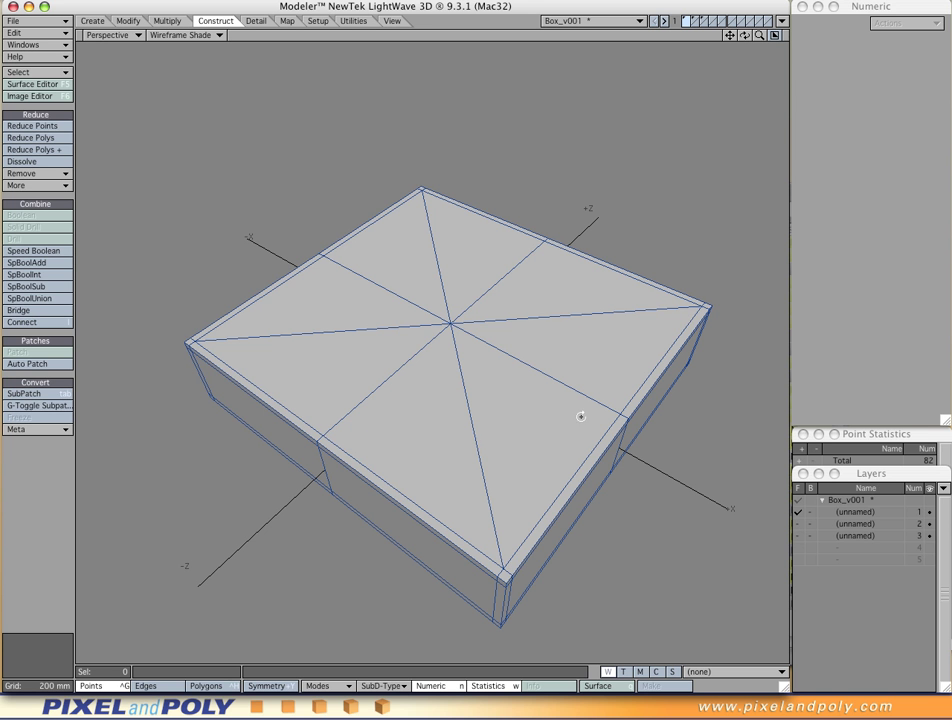
# - Connect the bottom face's +X/-Z inner corner, centre and -X/+Z inner corner points with a diagonal edge, and clear the selection
pyautogui.keyDown('alt'); pyautogui.moveTo(411, 483); pyautogui.dragTo(425, 410); pyautogui.keyUp('alt')
pyautogui.click(505, 172)
pyautogui.click(396, 392)
pyautogui.keyDown('alt'); pyautogui.moveTo(356, 493); pyautogui.dragTo(313, 551); pyautogui.keyUp('alt')
pyautogui.press('l')
pyautogui.click(397, 461)
# - Connect the bottom face's remaining diagonal through its -X/-Z inner corner, centre and +X/+Z inner corner points, and clear the selection
pyautogui.click(145, 272)
pyautogui.click(395, 376)
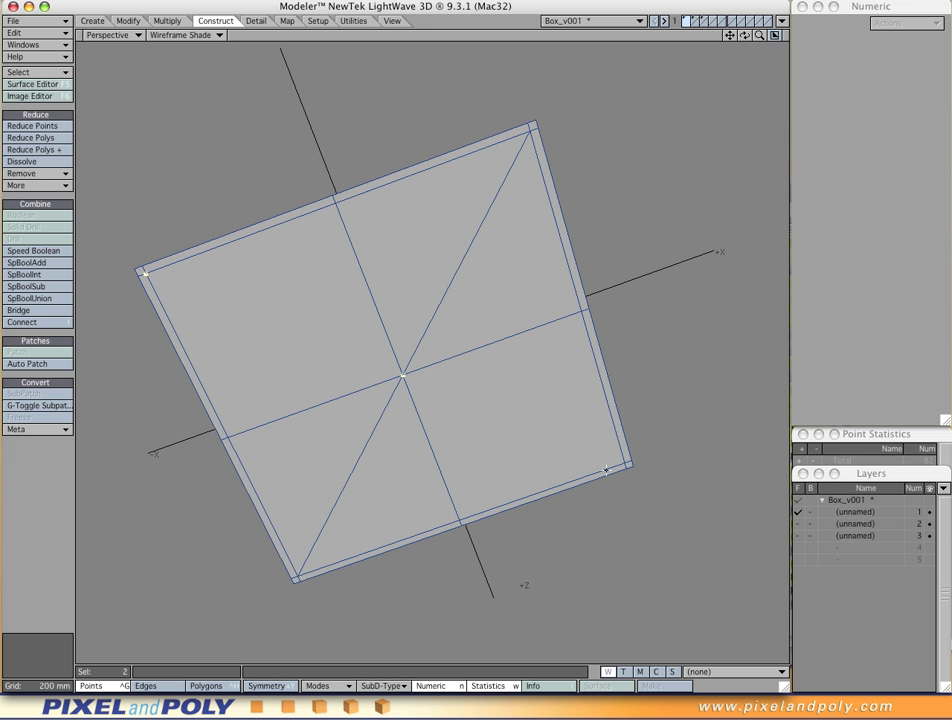
pyautogui.press('l')
pyautogui.press('/')
pyautogui.keyDown('alt'); pyautogui.moveTo(449, 306); pyautogui.dragTo(410, 429); pyautogui.keyUp('alt')
pyautogui.keyDown('alt'); pyautogui.moveTo(319, 409); pyautogui.dragTo(495, 463); pyautogui.keyUp('alt')
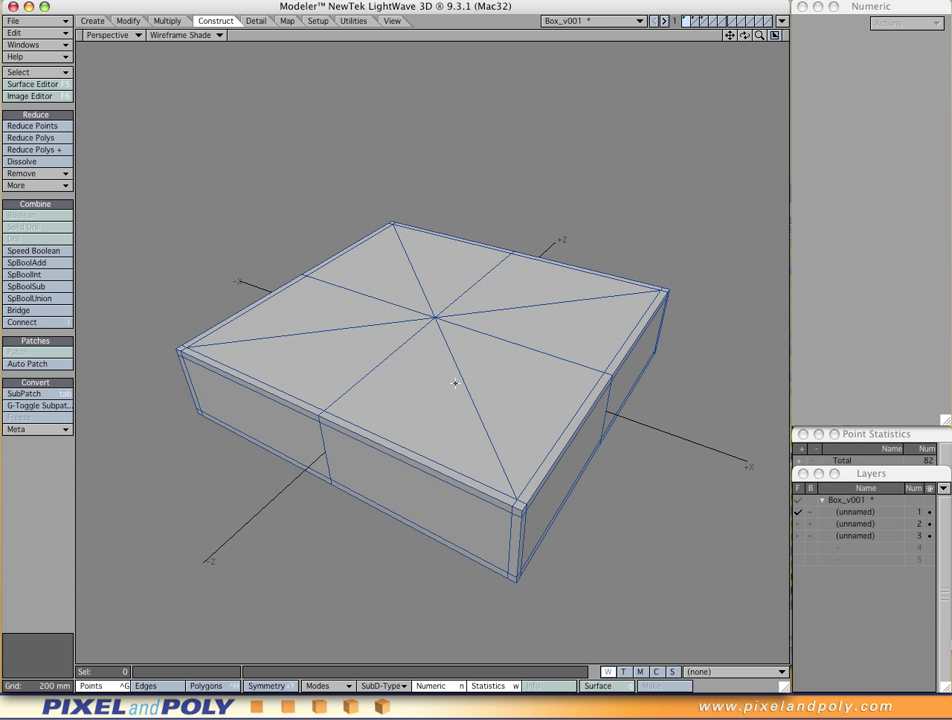
# - Select the centre points of the box's top and bottom faces
pyautogui.keyDown('alt'); pyautogui.moveTo(455, 383); pyautogui.dragTo(460, 410); pyautogui.keyUp('alt')
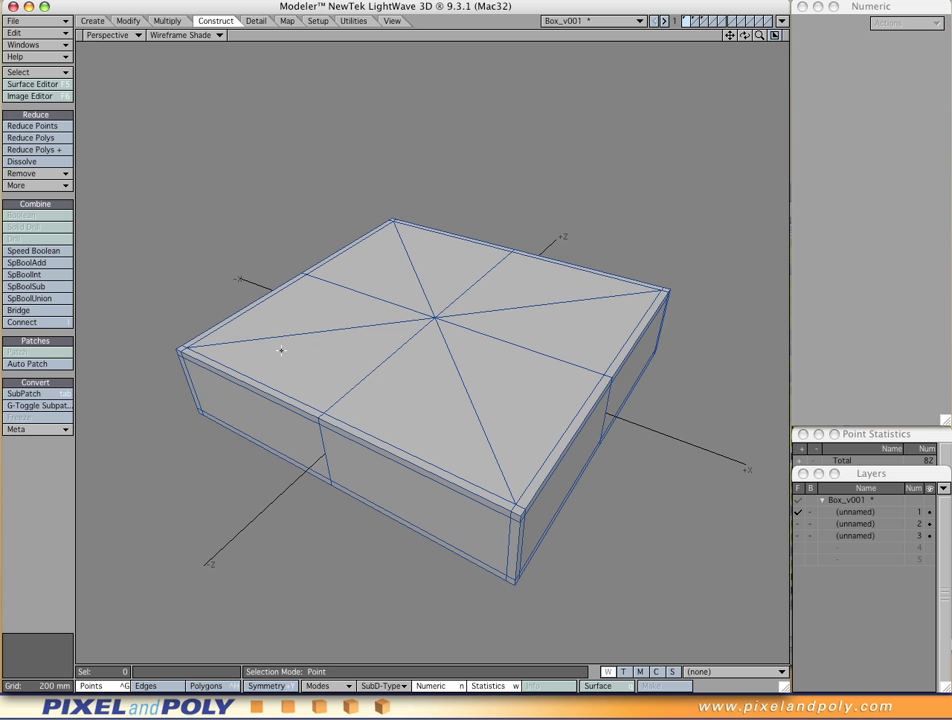
pyautogui.click(437, 319)
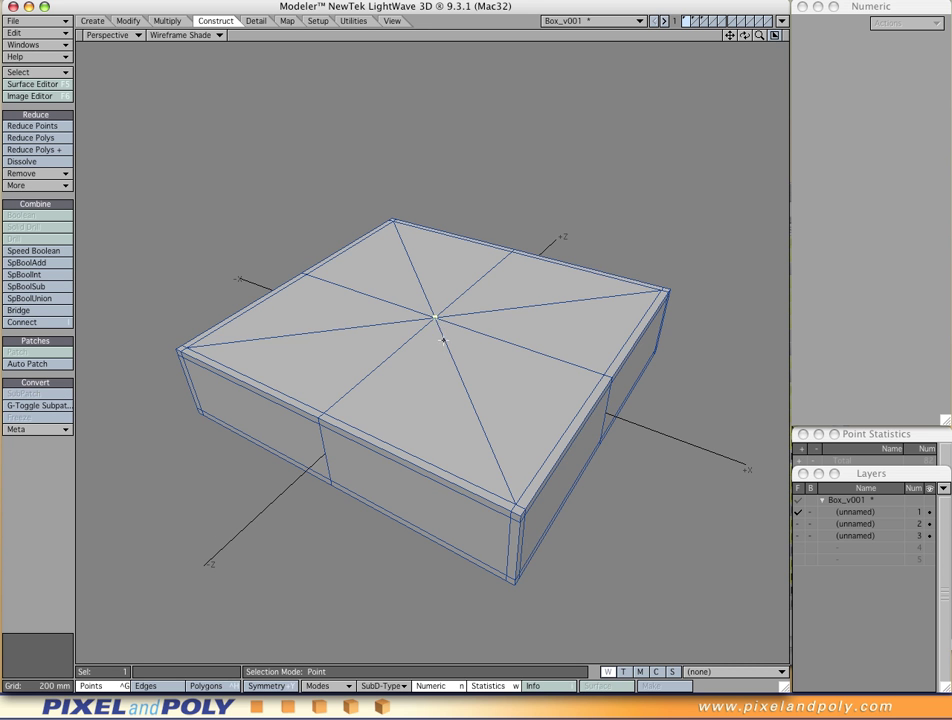
pyautogui.keyDown('alt'); pyautogui.moveTo(436, 484); pyautogui.dragTo(435, 330); pyautogui.keyUp('alt')
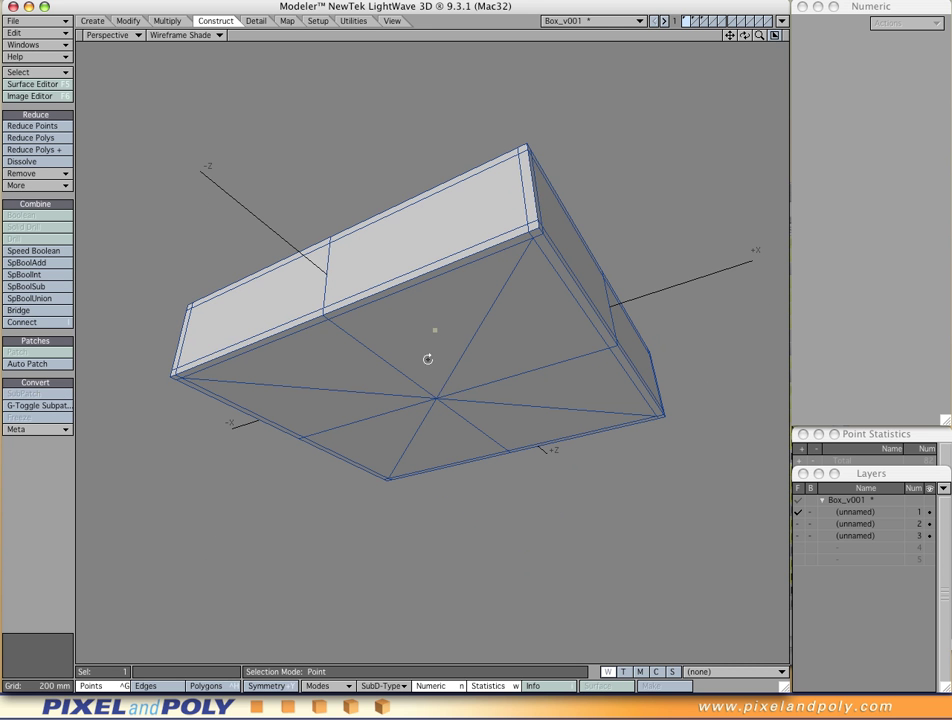
pyautogui.click(437, 398)
pyautogui.keyDown('alt'); pyautogui.moveTo(436, 331); pyautogui.dragTo(303, 388); pyautogui.keyUp('alt')
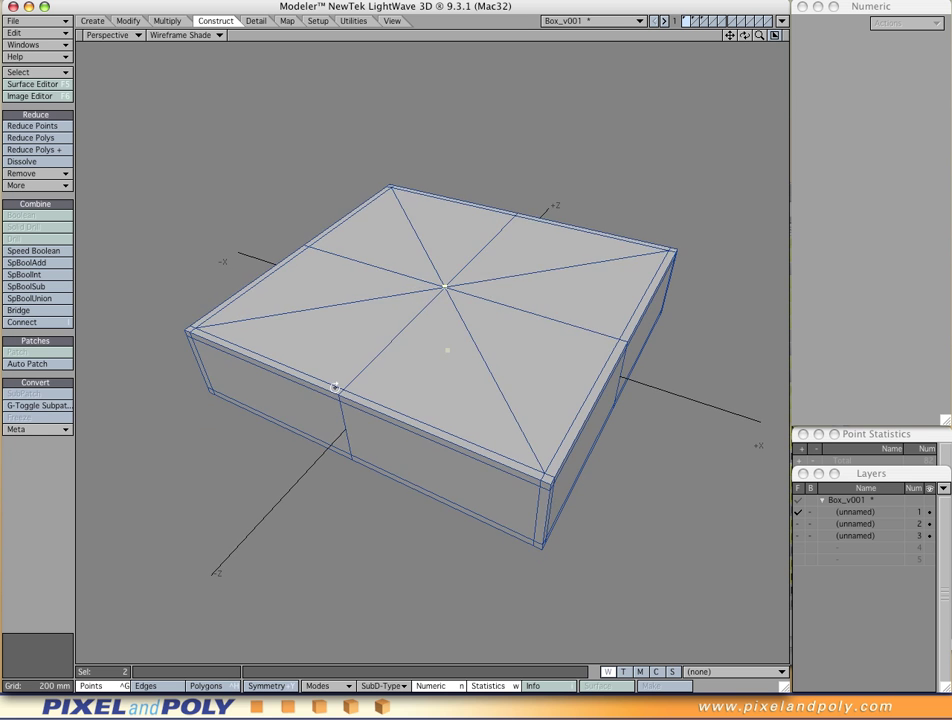
pyautogui.keyDown('alt'); pyautogui.moveTo(487, 429); pyautogui.dragTo(361, 410); pyautogui.keyUp('alt')
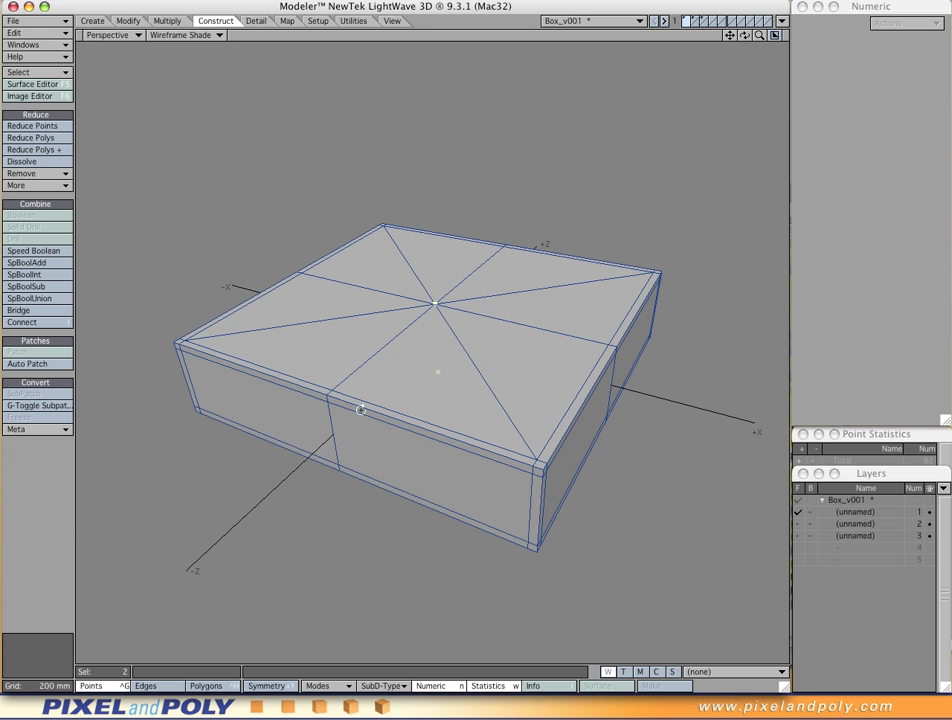
pyautogui.keyDown('alt'); pyautogui.moveTo(486, 398); pyautogui.dragTo(466, 413); pyautogui.keyUp('alt')
pyautogui.keyDown('ctrl'); pyautogui.keyDown('alt'); pyautogui.moveTo(395, 393); pyautogui.dragTo(445, 399); pyautogui.keyUp('alt'); pyautogui.keyUp('ctrl')
pyautogui.keyDown('alt'); pyautogui.keyDown('shift'); pyautogui.moveTo(423, 417); pyautogui.dragTo(389, 420); pyautogui.keyUp('shift'); pyautogui.keyUp('alt')
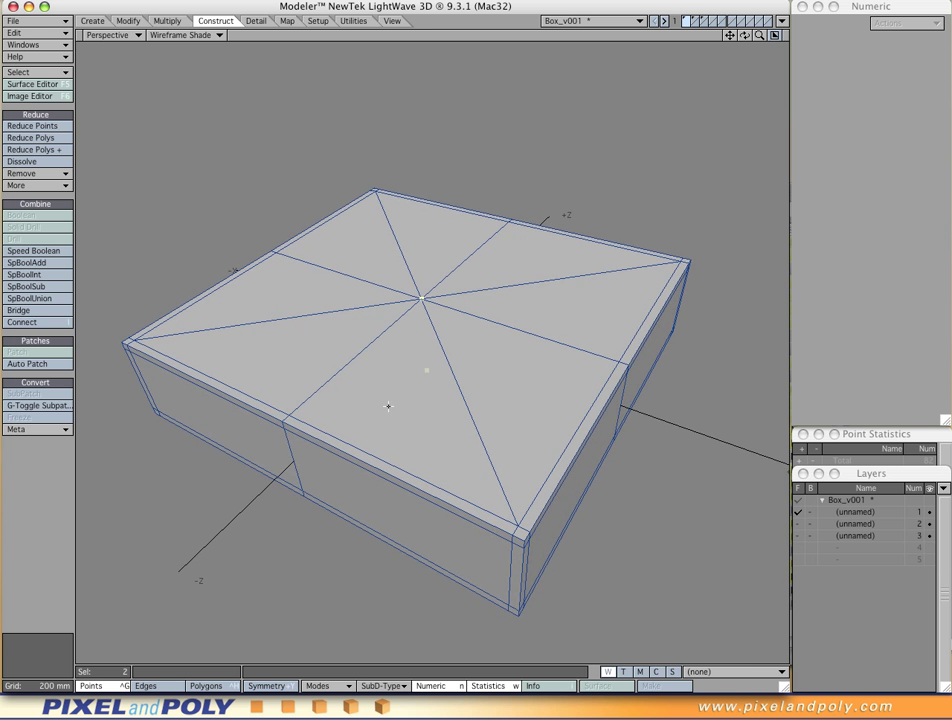
# - Apply Rounder to the two selected centre points, rounding points only with high mesh density
pyautogui.click(167, 22)
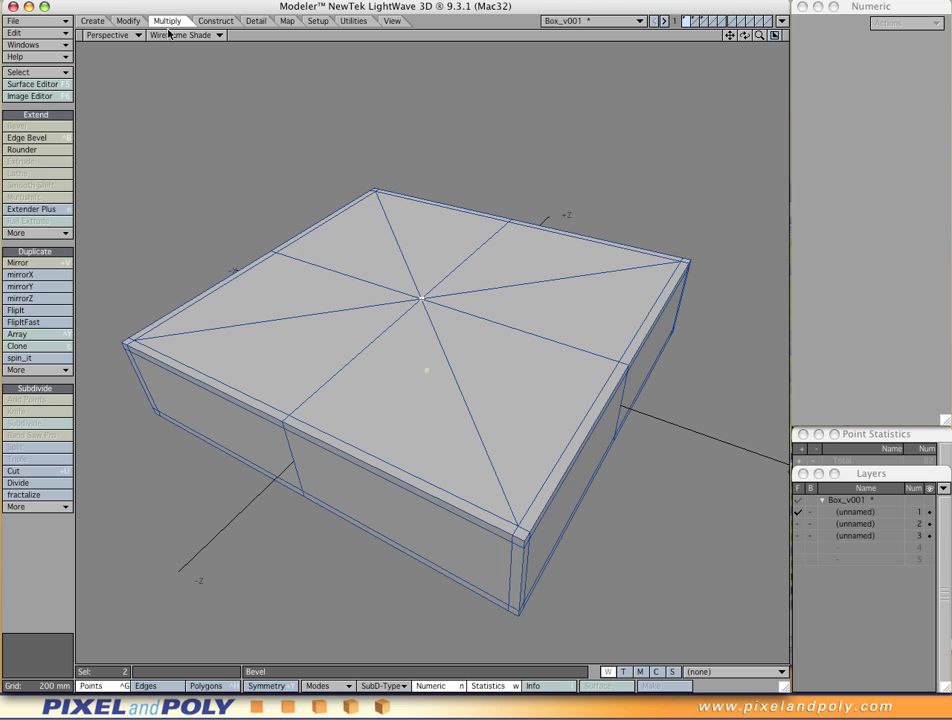
pyautogui.keyDown('ctrl'); pyautogui.keyDown('shift'); pyautogui.click(222, 183); pyautogui.keyUp('shift'); pyautogui.keyUp('ctrl')
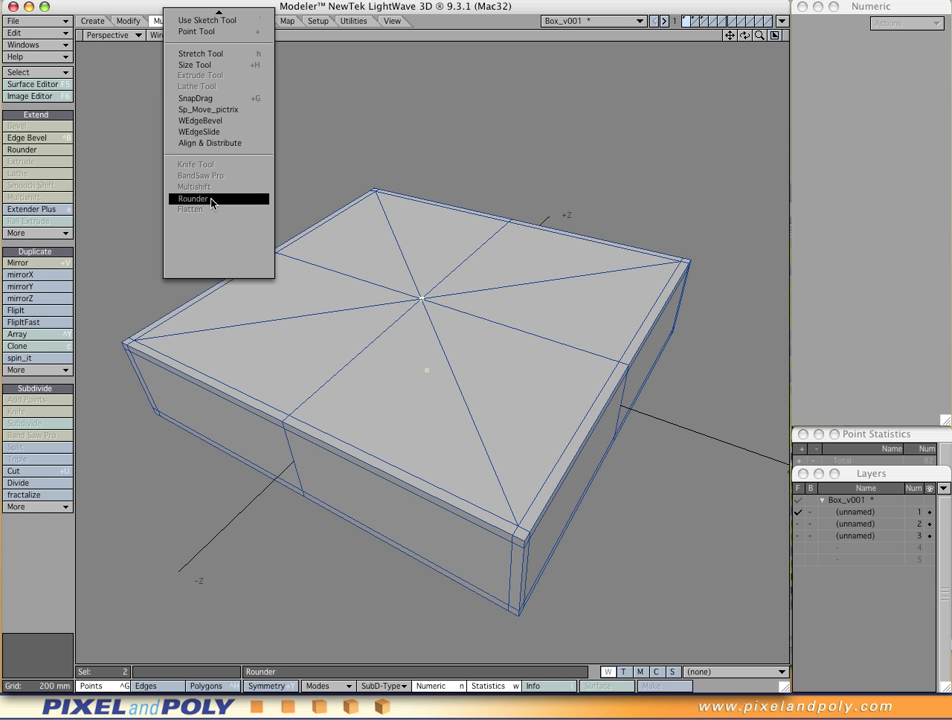
pyautogui.click(211, 199)
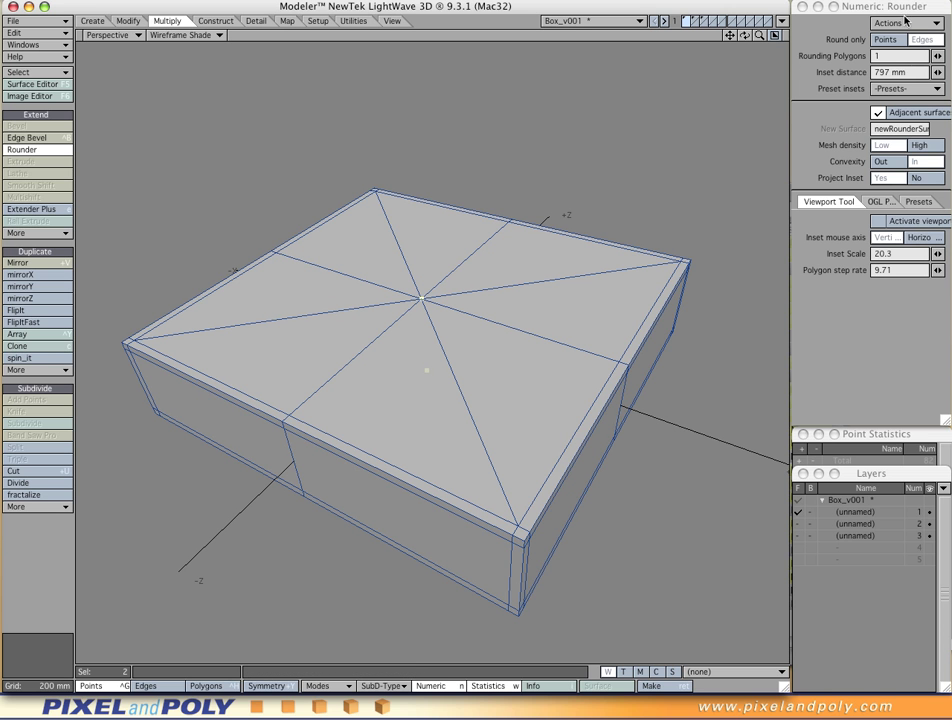
pyautogui.click(889, 57)
pyautogui.moveTo(889, 59); pyautogui.dragTo(836, 53)
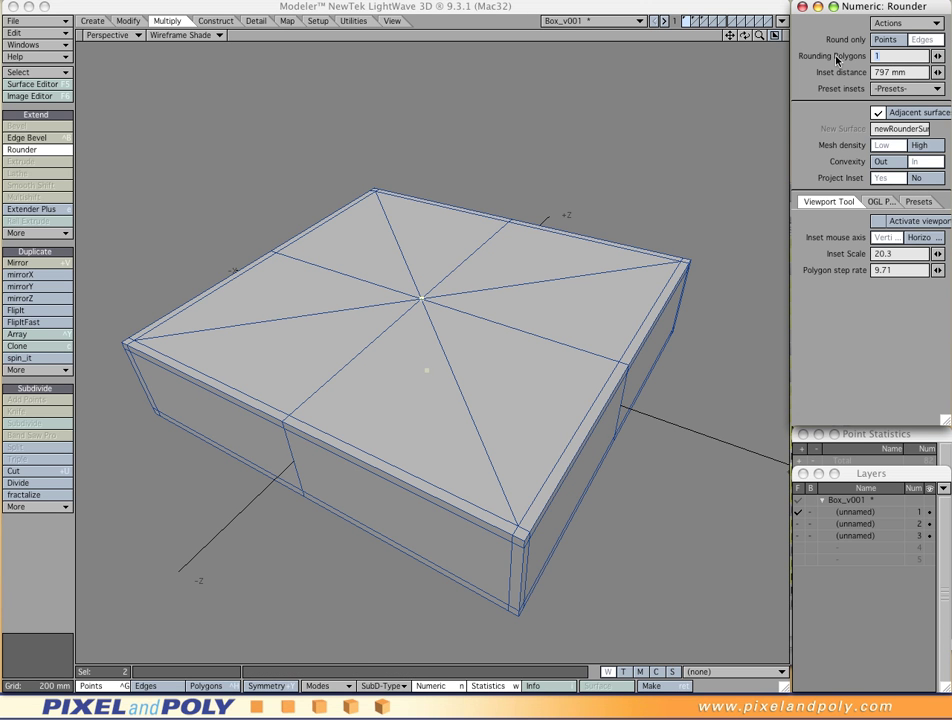
pyautogui.click(882, 145)
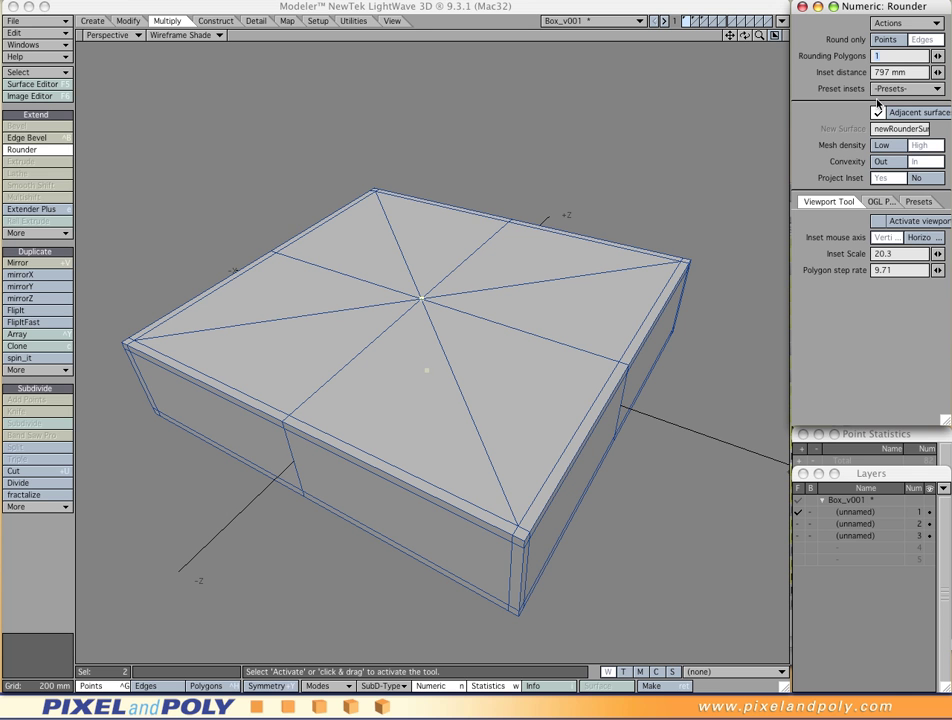
pyautogui.click(887, 150)
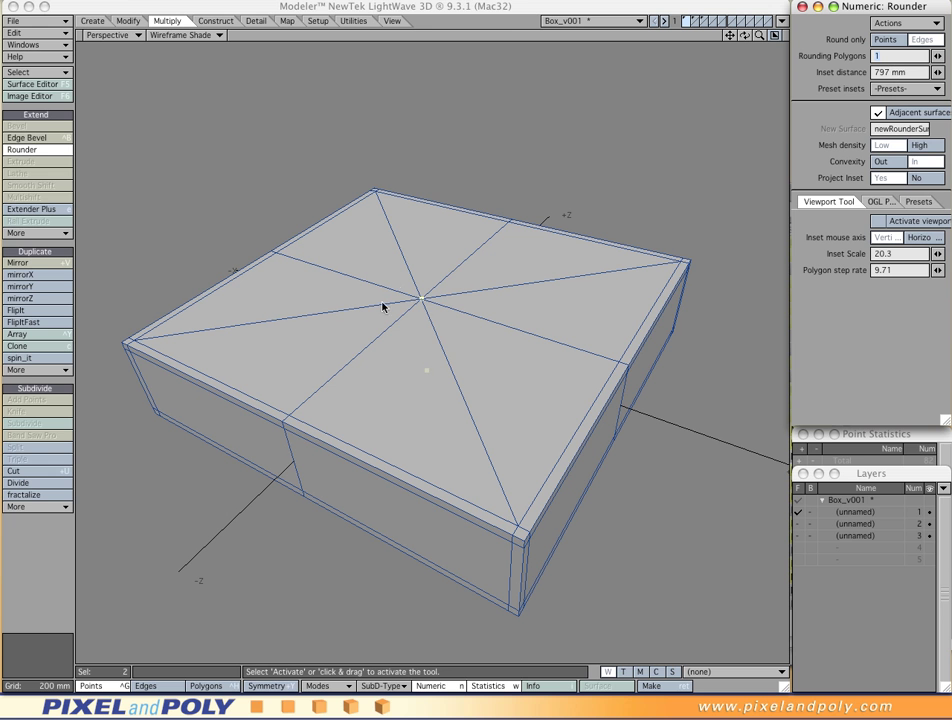
pyautogui.click(427, 302)
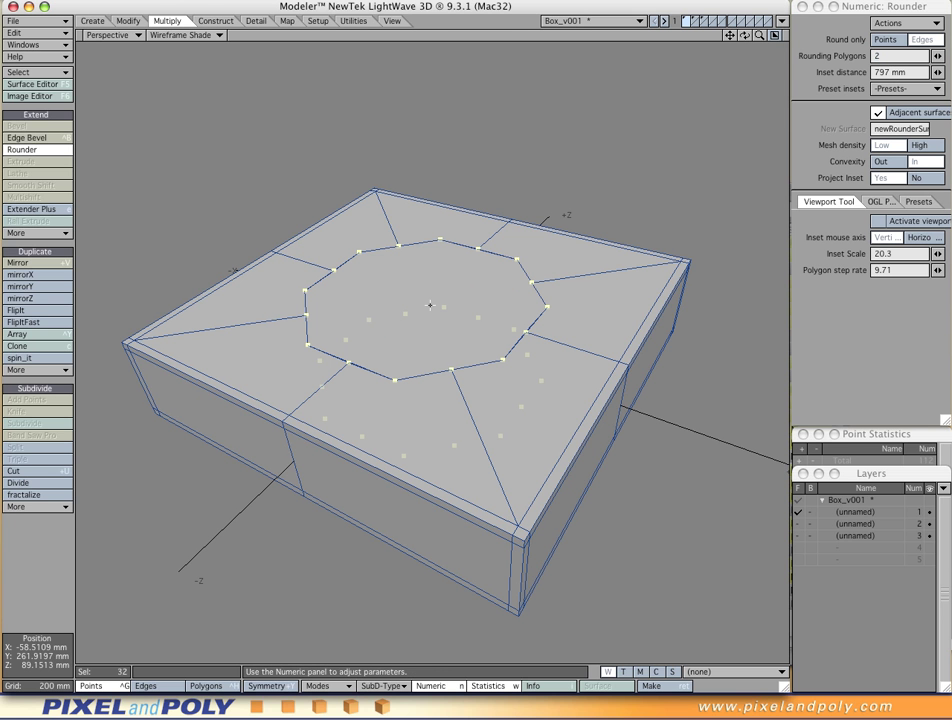
# - Set Rounder's rounding polygons to 1 for an octagonal outline on both faces
pyautogui.keyDown('alt'); pyautogui.moveTo(429, 325); pyautogui.dragTo(408, 373); pyautogui.keyUp('alt')
pyautogui.scroll(2, 389, 395)
pyautogui.scroll(-1, 400, 353)
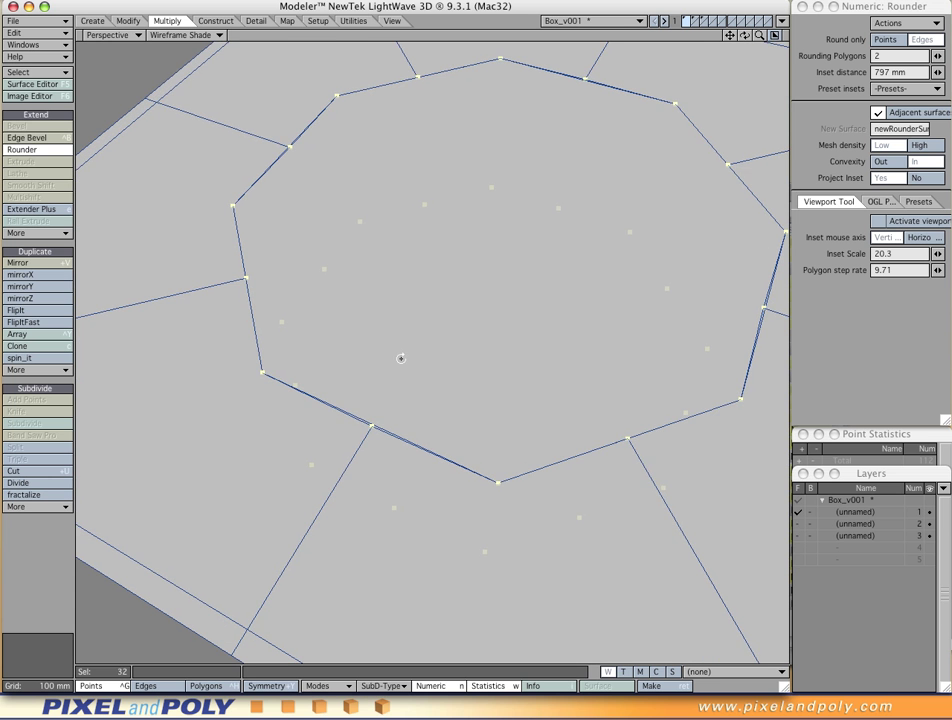
pyautogui.scroll(-3, 442, 334)
pyautogui.scroll(2, 443, 327)
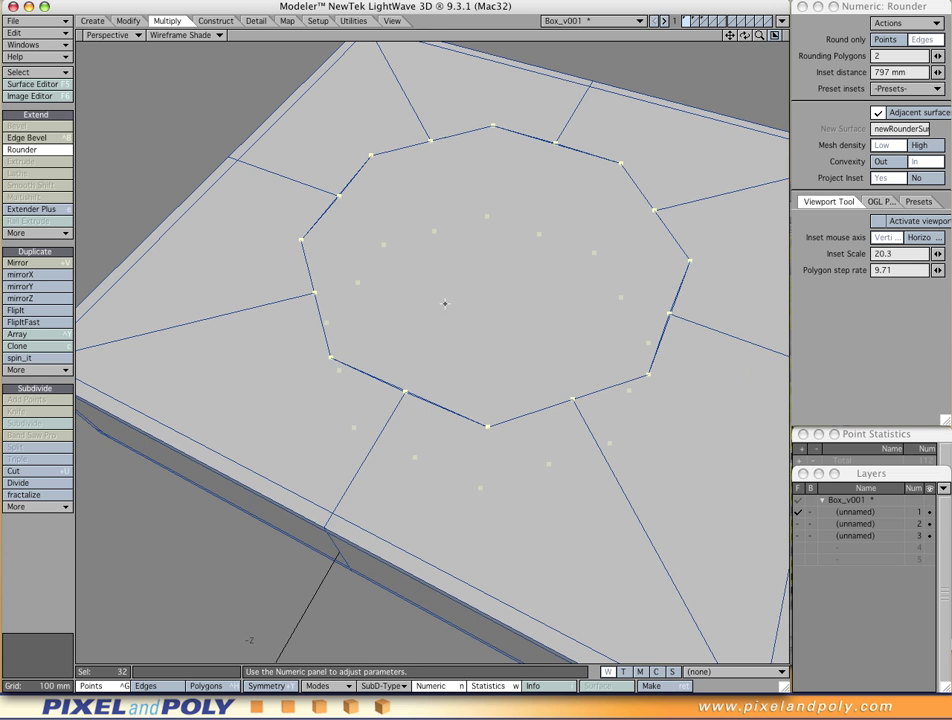
pyautogui.keyDown('alt'); pyautogui.moveTo(645, 352); pyautogui.dragTo(619, 362); pyautogui.keyUp('alt')
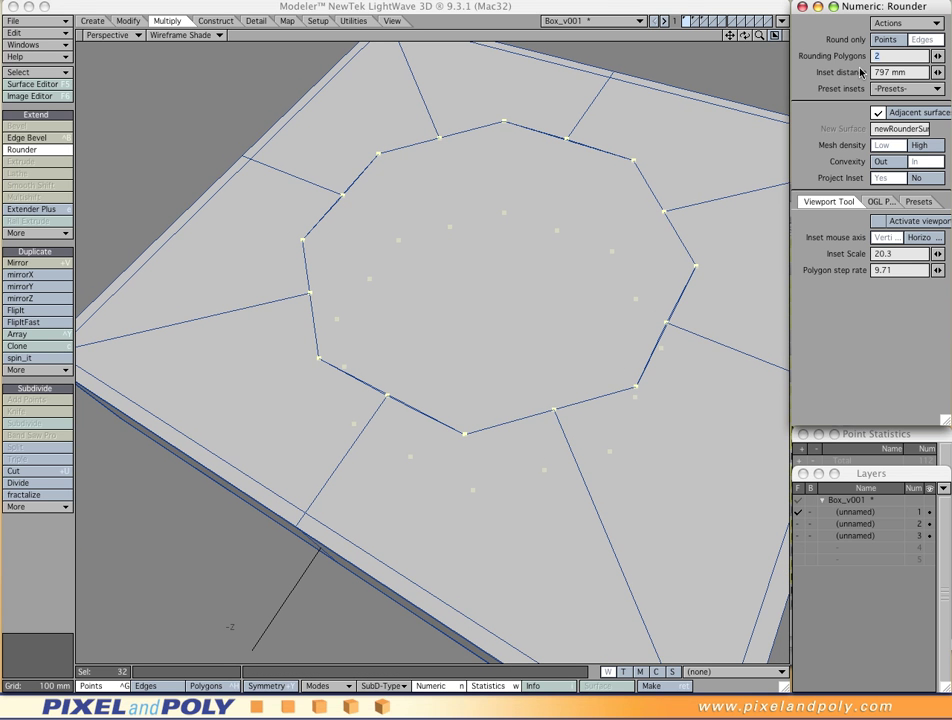
pyautogui.write('1')
pyautogui.press('Tab')
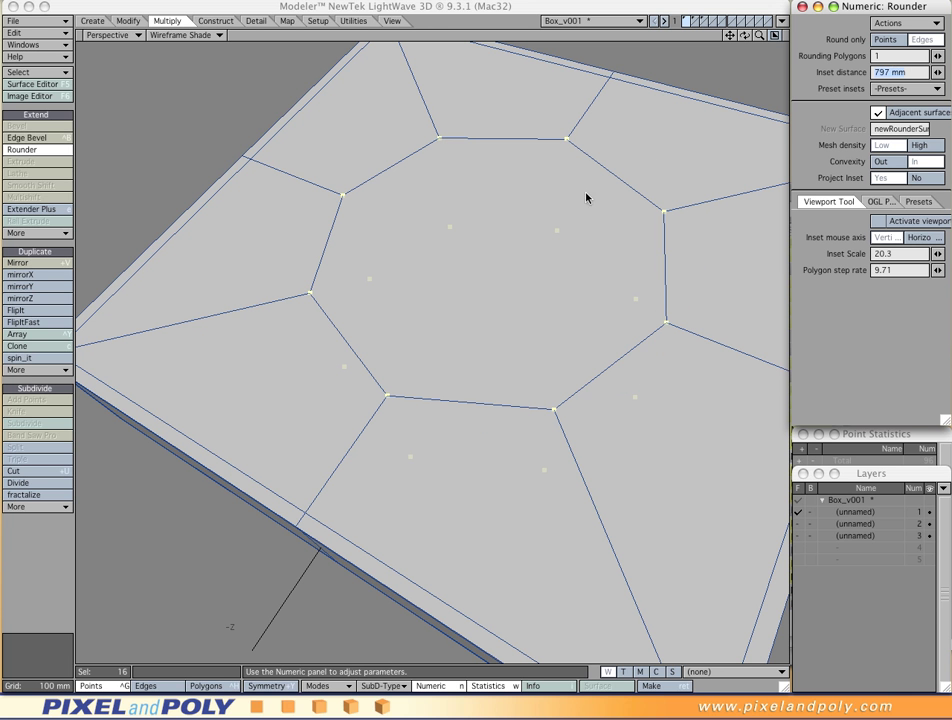
# - Adjust Rounder's inset distance to 753 mm to size the octagons, and finish the tool
pyautogui.keyDown('ctrl'); pyautogui.keyDown('alt'); pyautogui.moveTo(516, 293); pyautogui.dragTo(430, 374); pyautogui.keyUp('alt'); pyautogui.keyUp('ctrl')
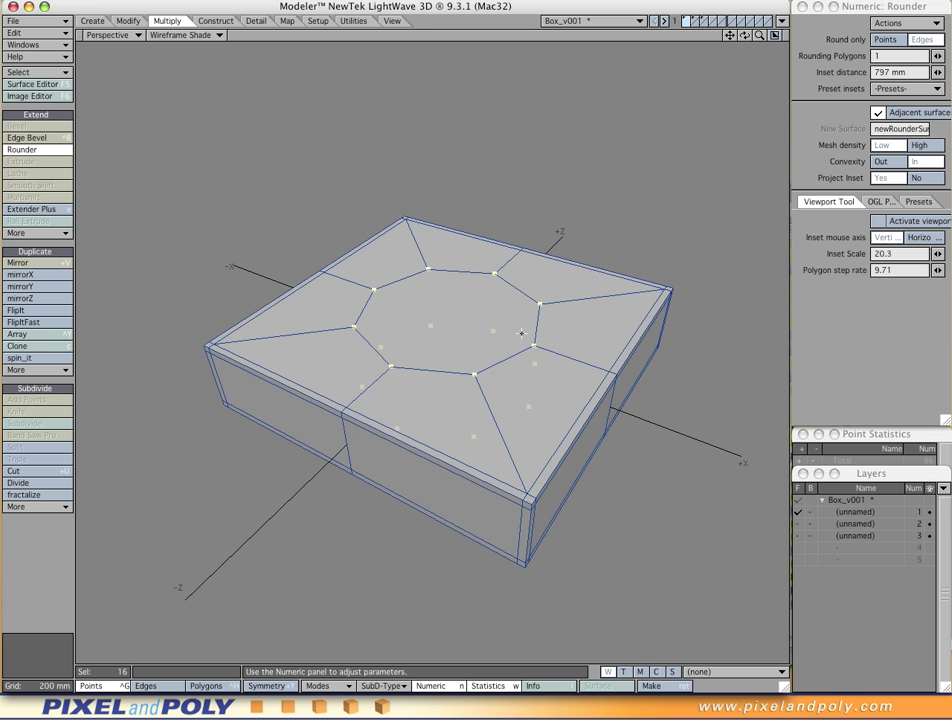
pyautogui.keyDown('alt'); pyautogui.moveTo(393, 425); pyautogui.dragTo(410, 338); pyautogui.keyUp('alt')
pyautogui.keyDown('alt'); pyautogui.moveTo(463, 317); pyautogui.dragTo(555, 293); pyautogui.keyUp('alt')
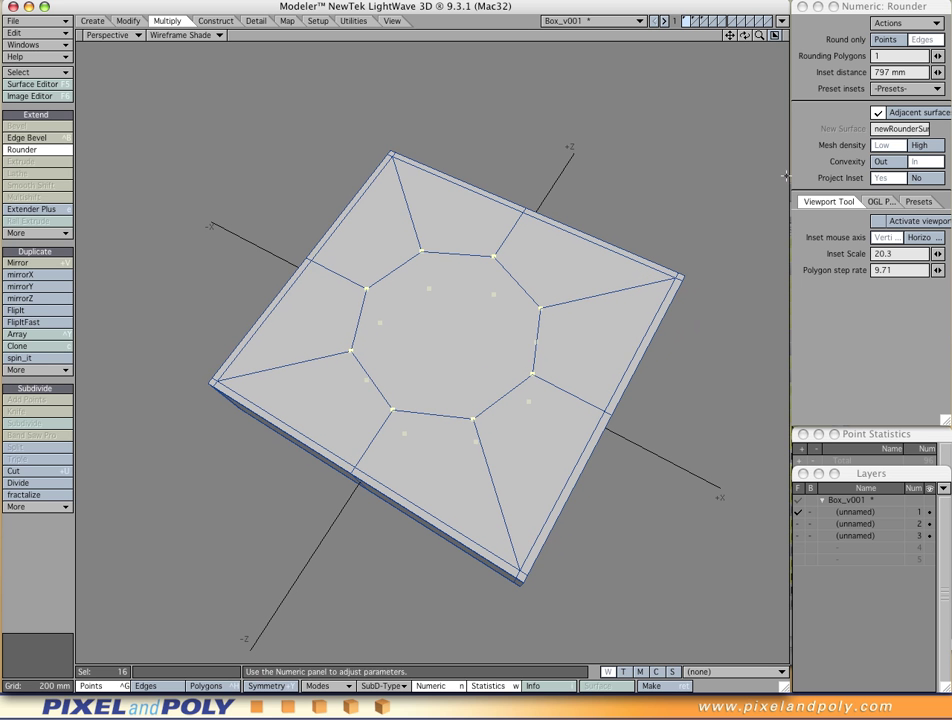
pyautogui.moveTo(938, 72)
pyautogui.mouseDown()
pyautogui.moveTo(925, 72)
pyautogui.moveTo(942, 72)
pyautogui.mouseUp()
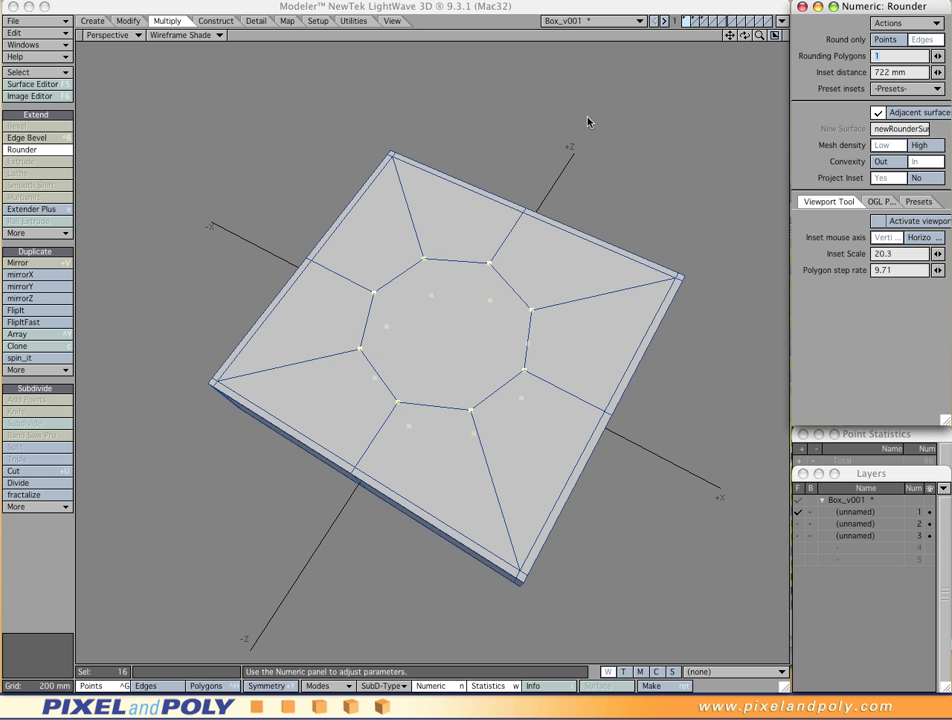
pyautogui.keyDown('alt'); pyautogui.moveTo(485, 354); pyautogui.dragTo(601, 310); pyautogui.keyUp('alt')
pyautogui.keyDown('alt'); pyautogui.moveTo(400, 444); pyautogui.dragTo(512, 377); pyautogui.keyUp('alt')
pyautogui.keyDown('ctrl'); pyautogui.keyDown('alt'); pyautogui.moveTo(403, 364); pyautogui.dragTo(421, 359); pyautogui.keyUp('alt'); pyautogui.keyUp('ctrl')
pyautogui.keyDown('alt'); pyautogui.moveTo(355, 334); pyautogui.dragTo(474, 317); pyautogui.keyUp('alt')
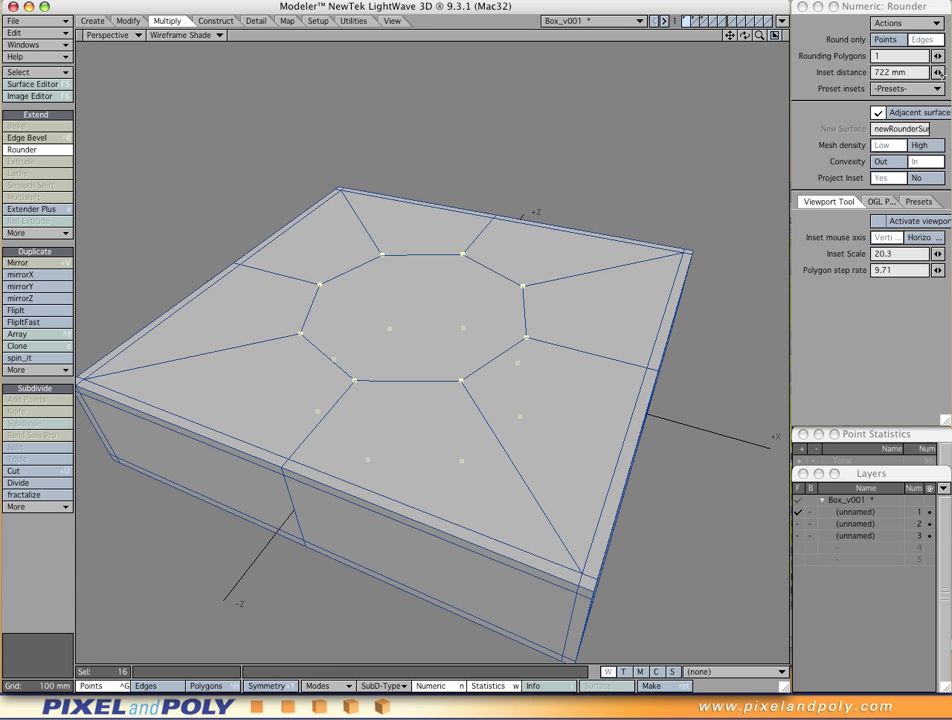
pyautogui.click(938, 72)
pyautogui.moveTo(938, 72); pyautogui.dragTo(945, 72)
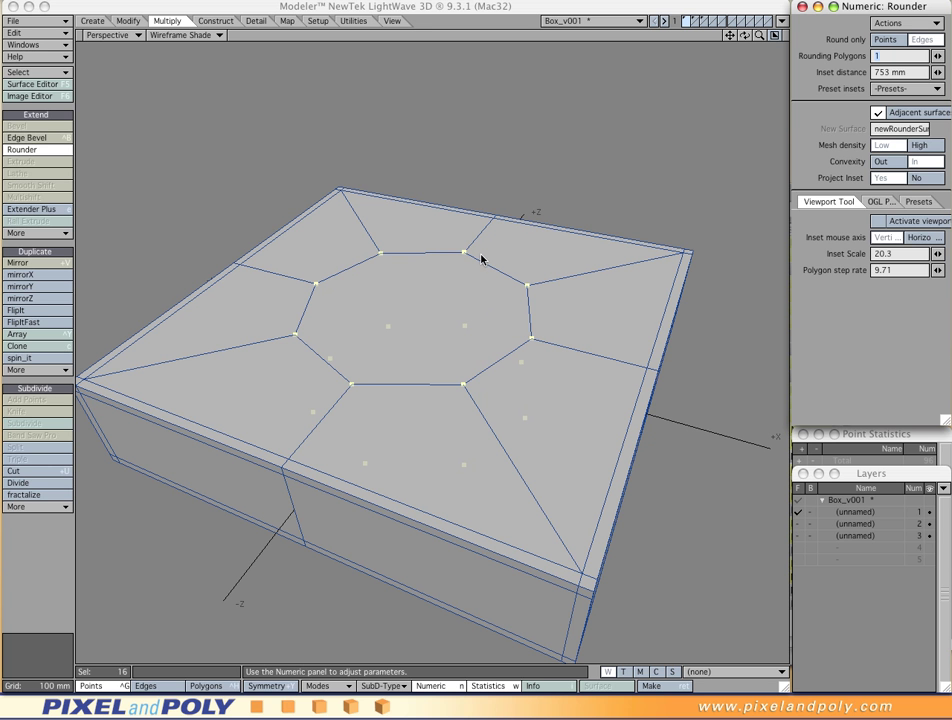
pyautogui.press('space')
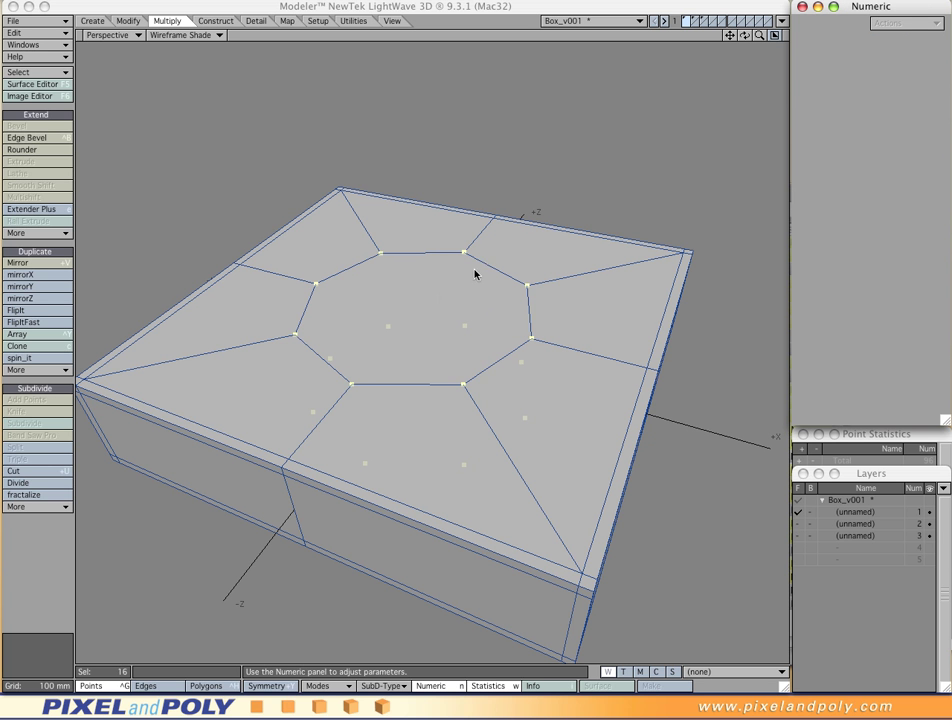
# - Clear the point selection and select the octagonal polygons on the box's top and bottom faces
pyautogui.press('/')
pyautogui.moveTo(440, 329)
pyautogui.keyDown('alt'); pyautogui.keyDown('shift'); pyautogui.mouseDown()
pyautogui.moveTo(455, 274)
pyautogui.moveTo(428, 373)
pyautogui.moveTo(527, 306)
pyautogui.moveTo(523, 319)
pyautogui.moveTo(408, 319)
pyautogui.moveTo(378, 281)
pyautogui.moveTo(397, 208)
pyautogui.moveTo(380, 196)
pyautogui.moveTo(359, 262)
pyautogui.moveTo(397, 376)
pyautogui.moveTo(514, 331)
pyautogui.moveTo(491, 323)
pyautogui.moveTo(456, 343)
pyautogui.moveTo(440, 338)
pyautogui.mouseUp(); pyautogui.keyUp('shift'); pyautogui.keyUp('alt')
pyautogui.keyDown('alt'); pyautogui.keyDown('shift'); pyautogui.moveTo(440, 338); pyautogui.dragTo(454, 291); pyautogui.keyUp('shift'); pyautogui.keyUp('alt')
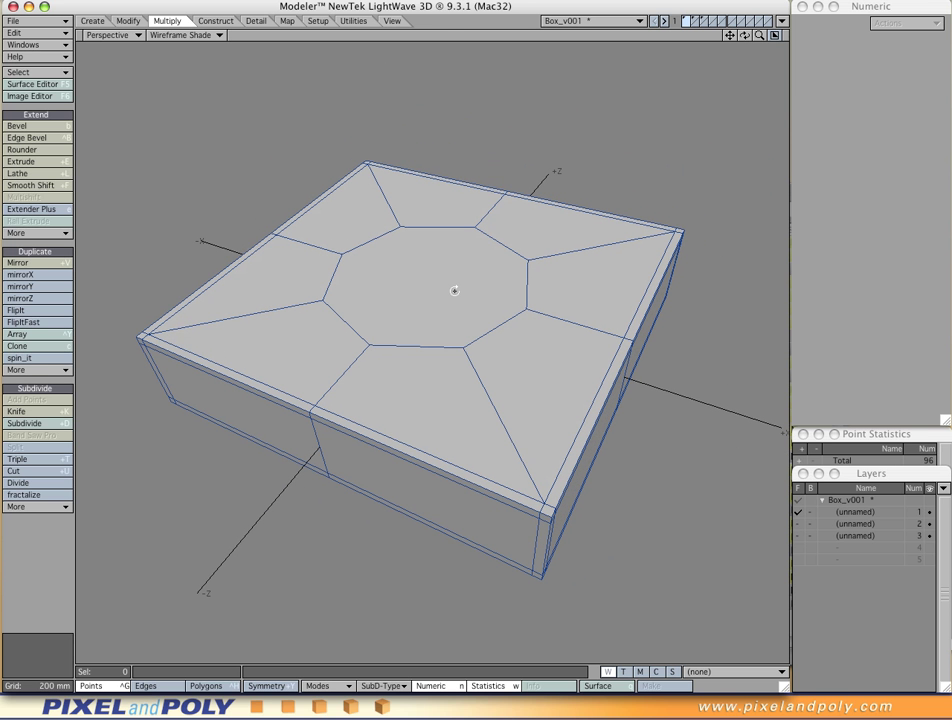
pyautogui.hotkey('ctrl', 'h')
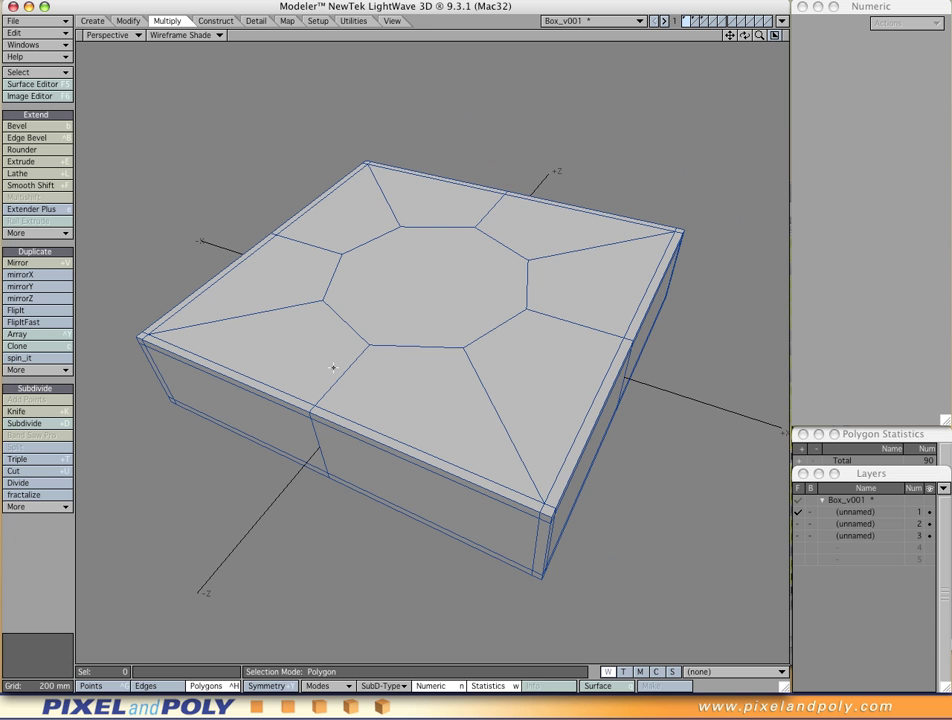
pyautogui.click(400, 305)
pyautogui.keyDown('alt'); pyautogui.moveTo(365, 421); pyautogui.dragTo(459, 372); pyautogui.keyUp('alt')
pyautogui.click(397, 370)
pyautogui.keyDown('alt'); pyautogui.moveTo(403, 400); pyautogui.dragTo(445, 385); pyautogui.keyUp('alt')
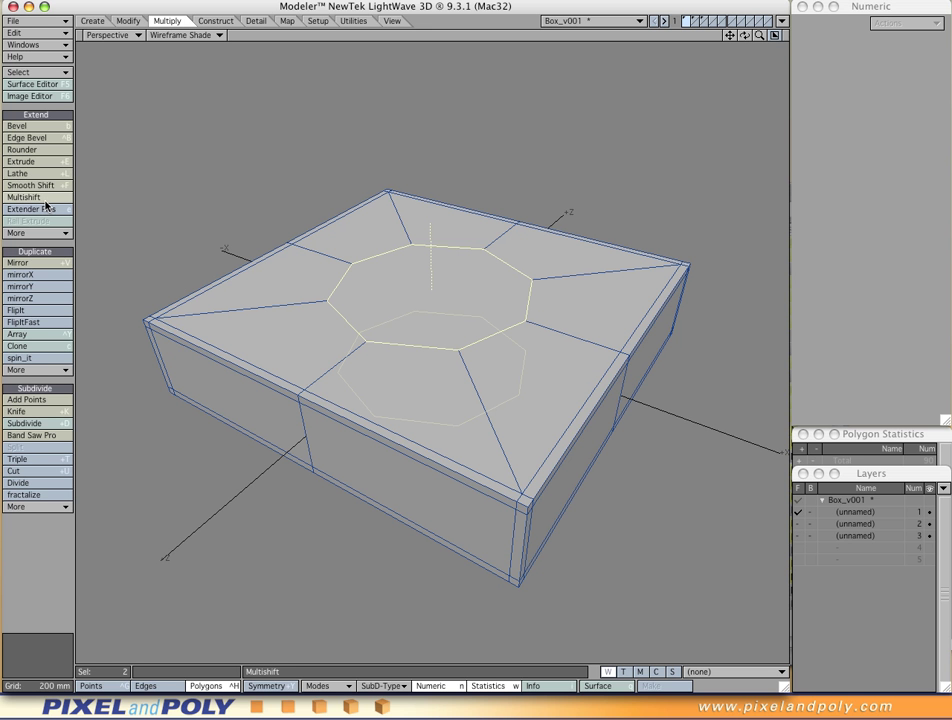
# - Apply Multishift to the two octagons with an inset amount of 45 mm
pyautogui.rightClick(210, 194)
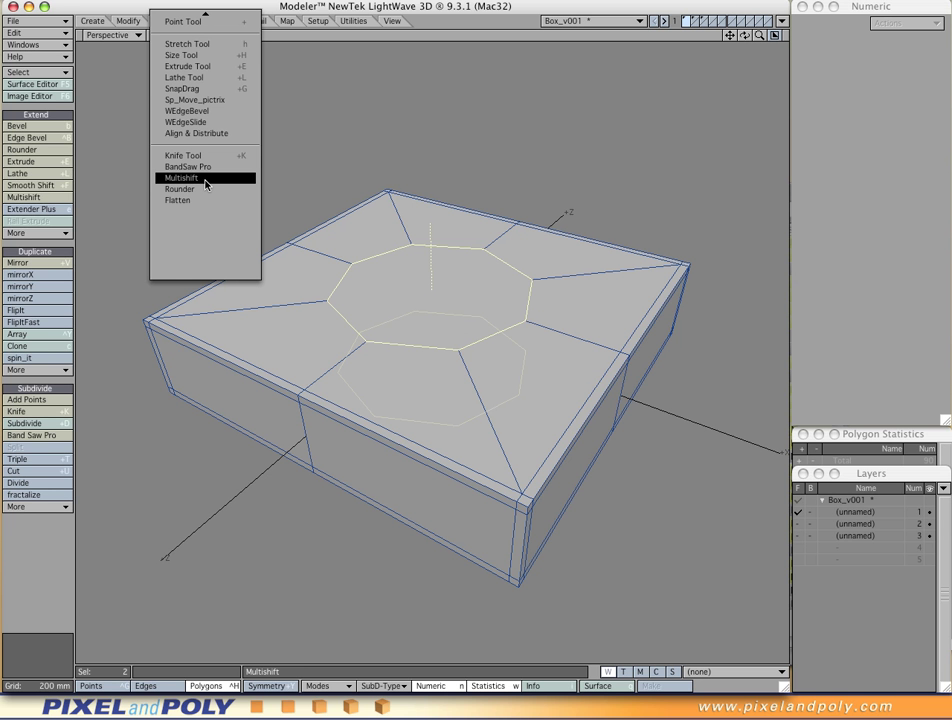
pyautogui.keyDown('ctrl'); pyautogui.keyDown('shift'); pyautogui.moveTo(206, 182); pyautogui.dragTo(205, 184); pyautogui.keyUp('shift'); pyautogui.keyUp('ctrl')
pyautogui.keyDown('alt'); pyautogui.moveTo(380, 357); pyautogui.dragTo(337, 424); pyautogui.keyUp('alt')
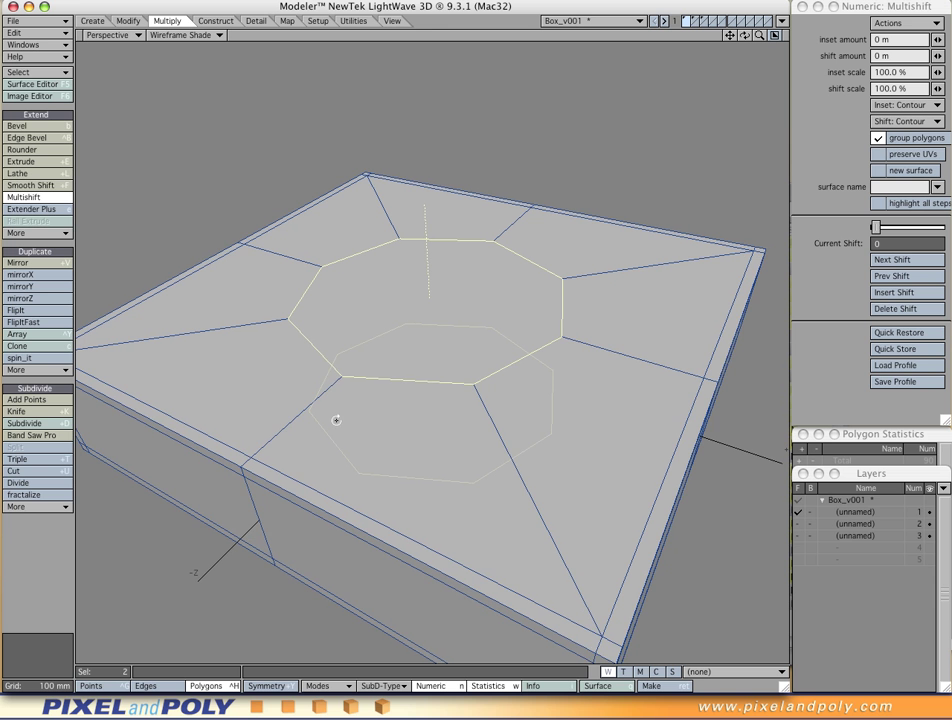
pyautogui.keyDown('alt'); pyautogui.moveTo(400, 363); pyautogui.dragTo(421, 376); pyautogui.keyUp('alt')
pyautogui.keyDown('alt'); pyautogui.moveTo(248, 336); pyautogui.dragTo(242, 314); pyautogui.keyUp('alt')
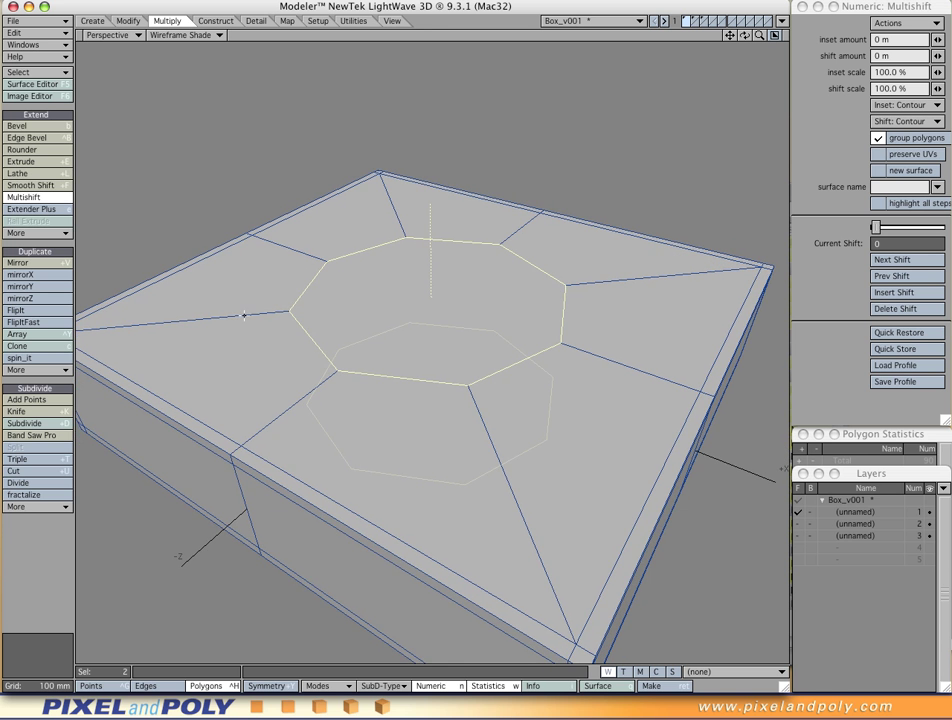
pyautogui.click(356, 304)
pyautogui.click(940, 41)
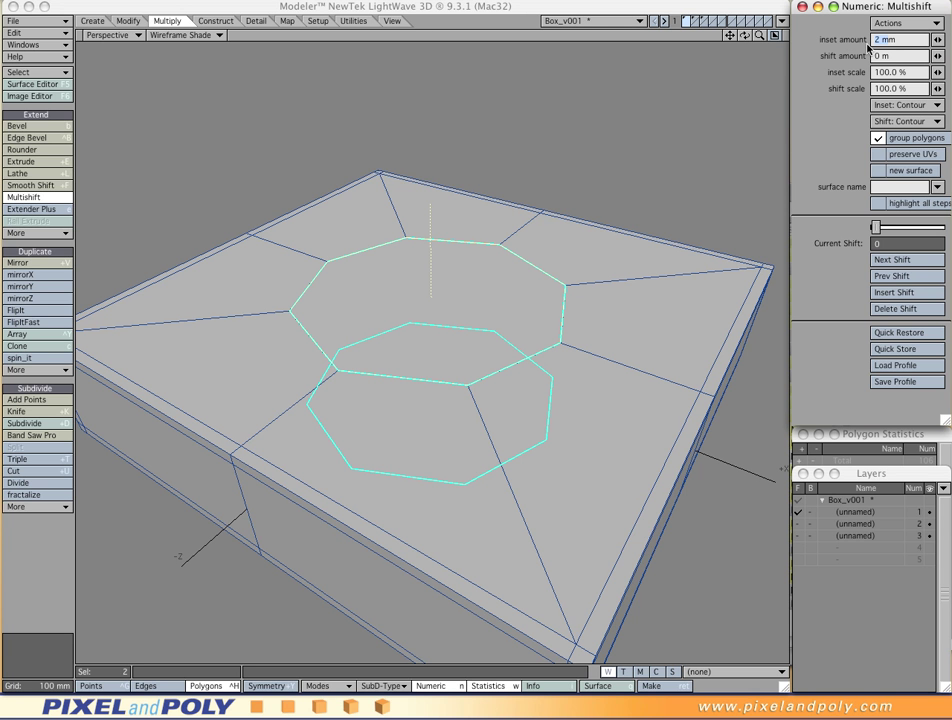
pyautogui.moveTo(937, 39); pyautogui.dragTo(946, 39)
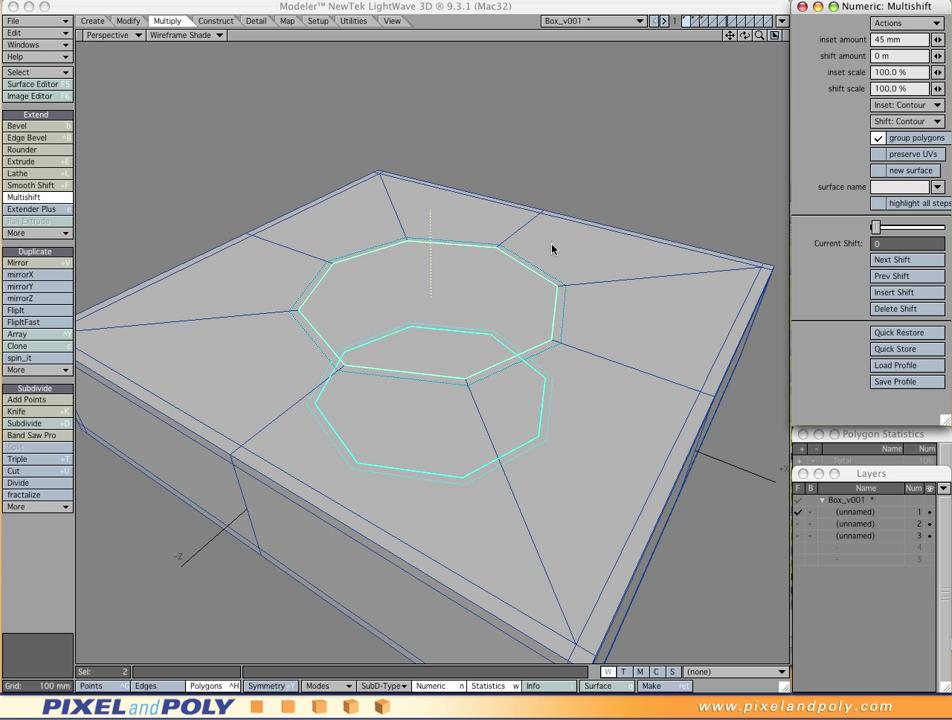
# - Show all four views and refine Multishift's inset amount to 57 mm
pyautogui.press('0')
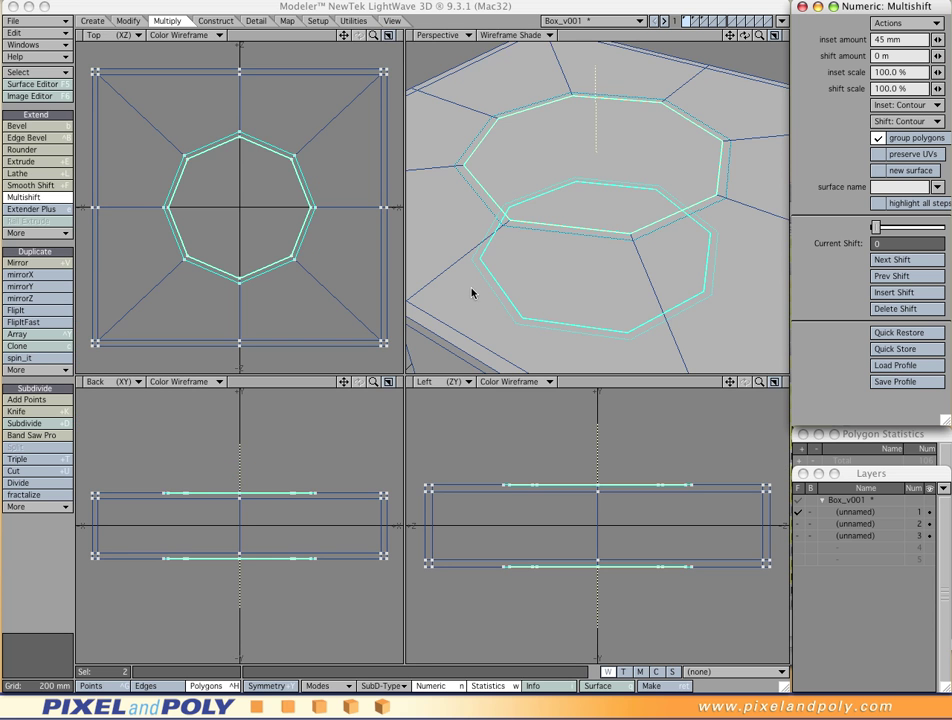
pyautogui.keyDown('alt'); pyautogui.moveTo(362, 208); pyautogui.dragTo(338, 229); pyautogui.keyUp('alt')
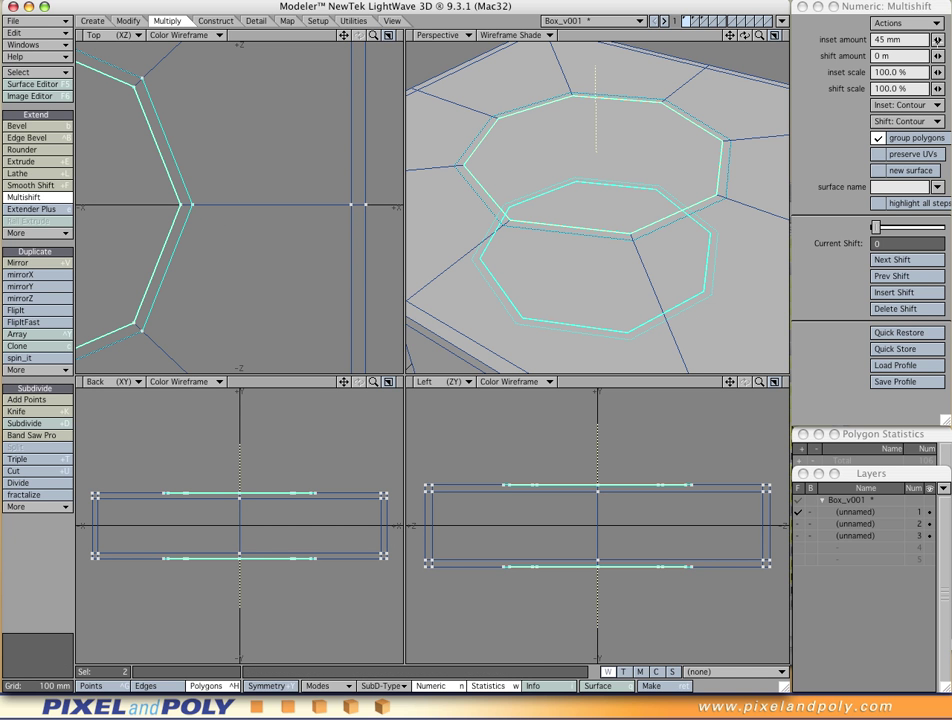
pyautogui.moveTo(939, 40); pyautogui.dragTo(948, 40)
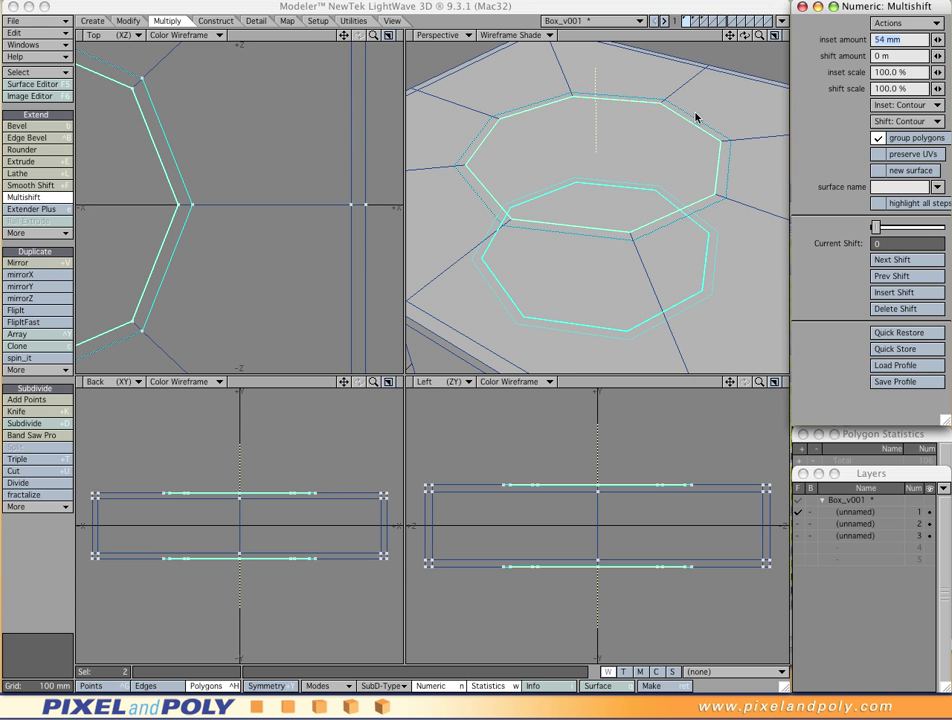
pyautogui.moveTo(938, 41); pyautogui.dragTo(941, 41)
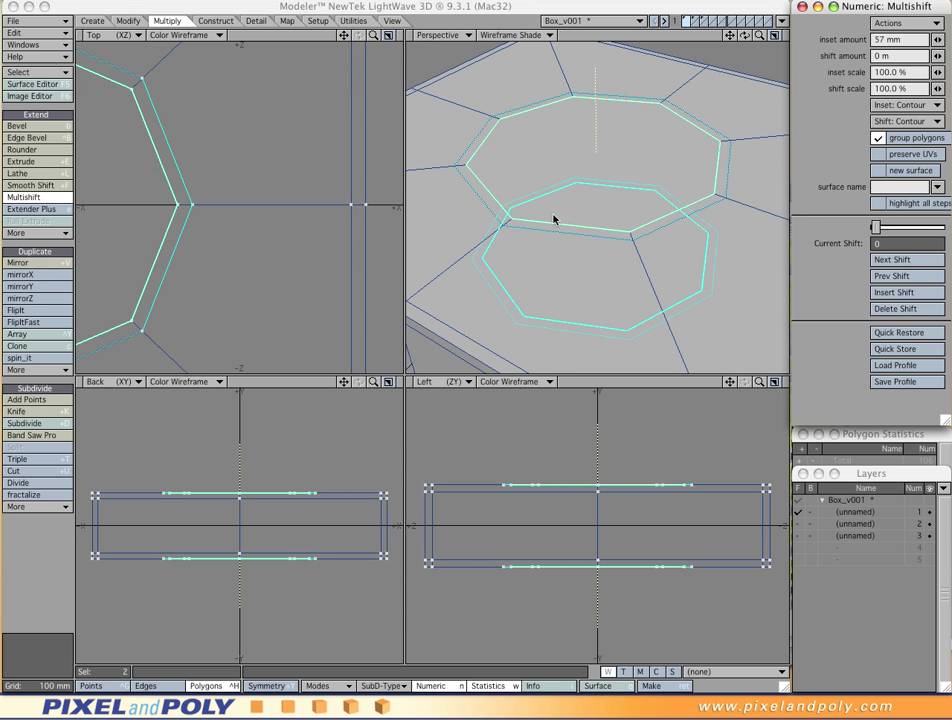
# - Add a second shift in Multishift and set its shift amount to -56 mm, level with the box's inner edge points
pyautogui.click(558, 150)
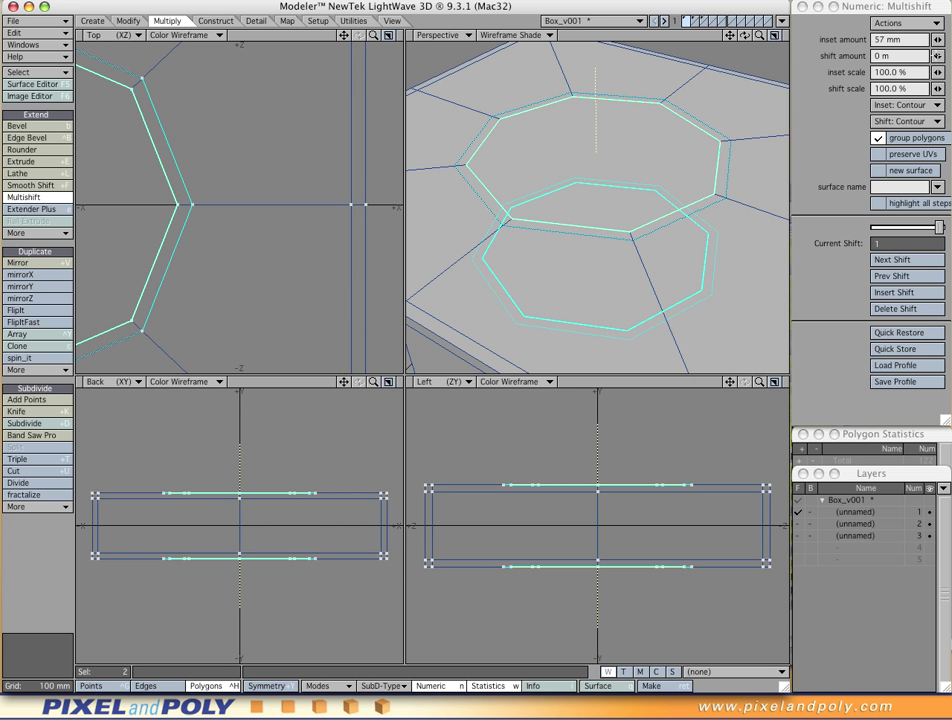
pyautogui.moveTo(940, 57)
pyautogui.mouseDown()
pyautogui.moveTo(896, 57)
pyautogui.moveTo(938, 60)
pyautogui.mouseUp()
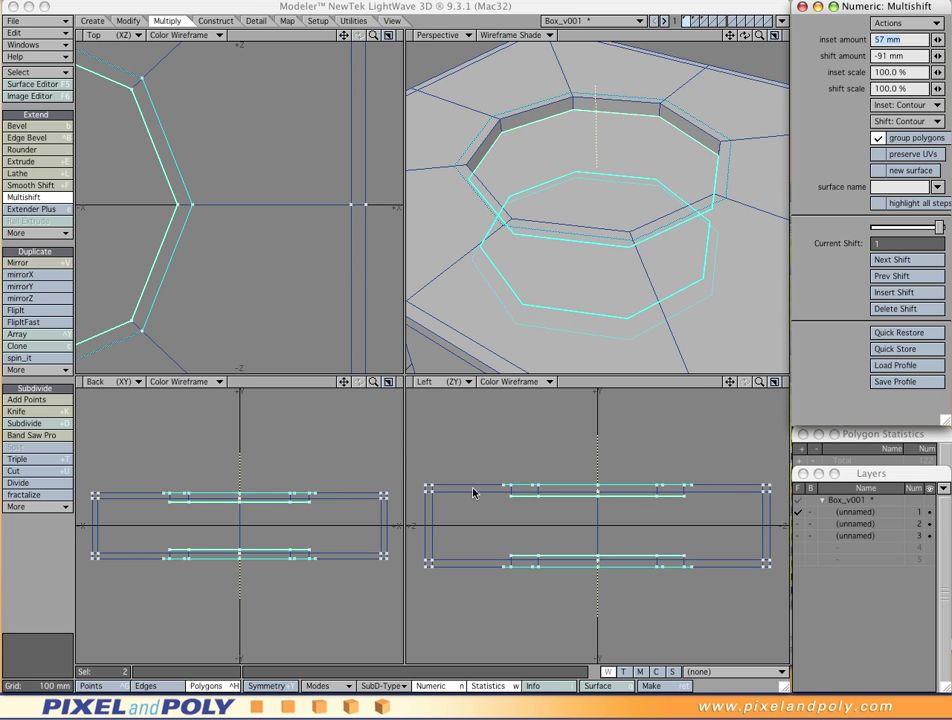
pyautogui.moveTo(584, 512)
pyautogui.keyDown('alt'); pyautogui.mouseDown()
pyautogui.moveTo(557, 514)
pyautogui.moveTo(591, 528)
pyautogui.mouseUp(); pyautogui.keyUp('alt')
pyautogui.keyDown('ctrl'); pyautogui.keyDown('alt'); pyautogui.moveTo(591, 528); pyautogui.dragTo(714, 518); pyautogui.keyUp('alt'); pyautogui.keyUp('ctrl')
pyautogui.keyDown('alt'); pyautogui.moveTo(591, 482); pyautogui.dragTo(603, 500); pyautogui.keyUp('alt')
pyautogui.scroll(3, 603, 500)
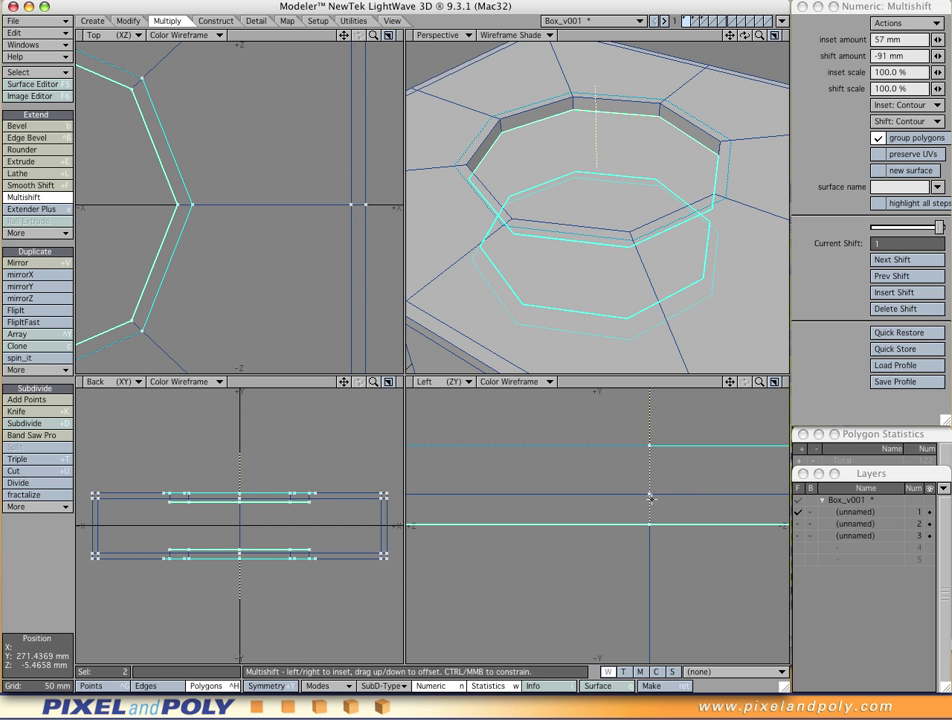
pyautogui.moveTo(938, 56); pyautogui.dragTo(951, 56)
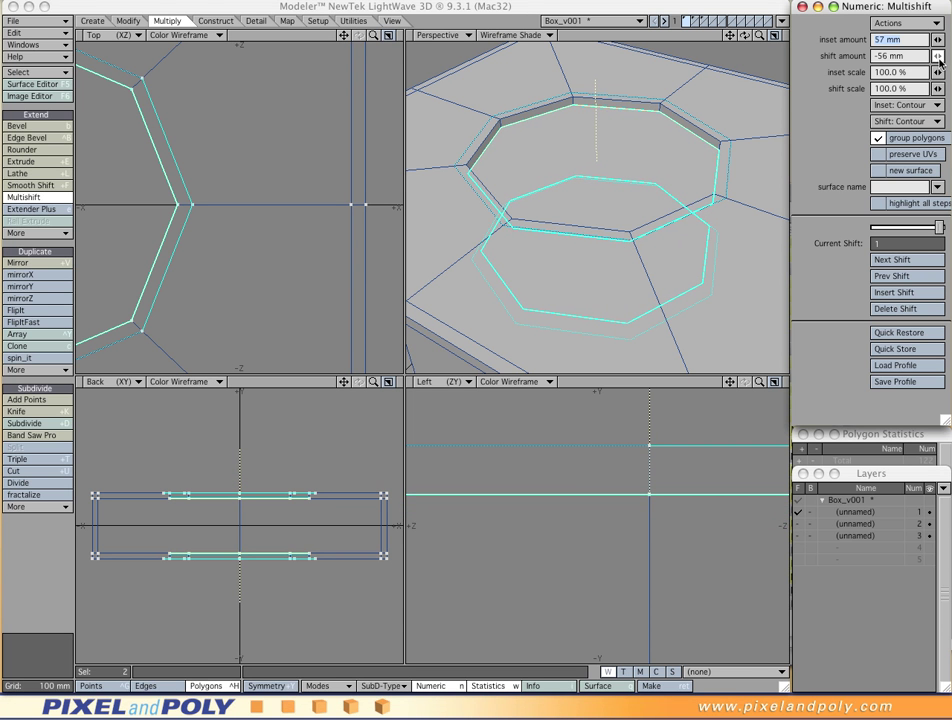
# - Inspect both recessed octagons from above and below, finish Multishift and clear the polygon selection
pyautogui.keyDown('ctrl'); pyautogui.keyDown('alt'); pyautogui.moveTo(632, 237); pyautogui.dragTo(567, 228); pyautogui.keyUp('alt'); pyautogui.keyUp('ctrl')
pyautogui.keyDown('alt'); pyautogui.moveTo(640, 260); pyautogui.dragTo(676, 264); pyautogui.keyUp('alt')
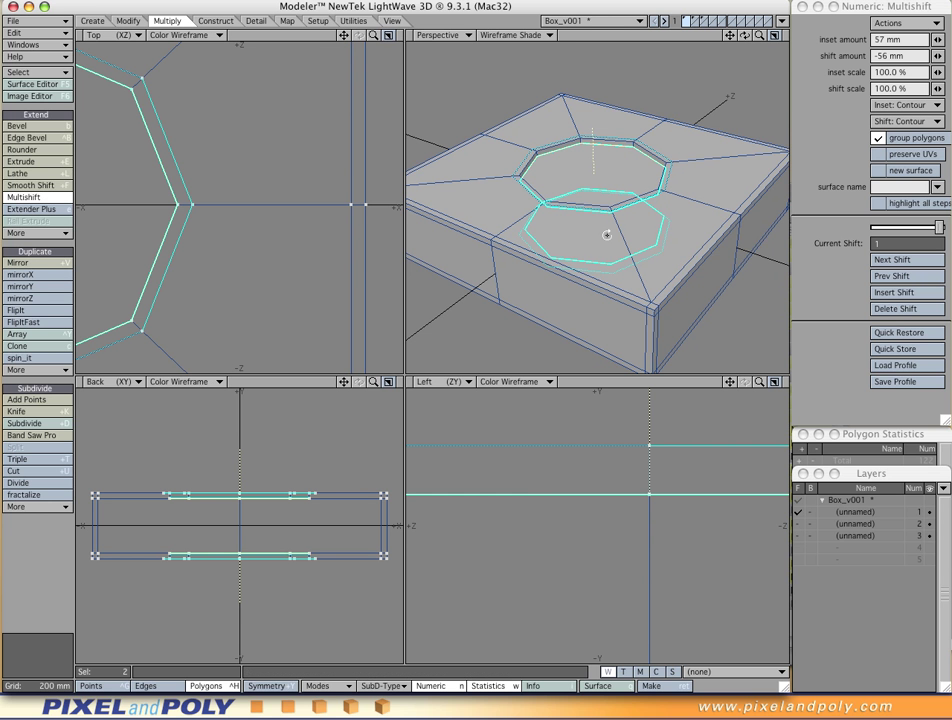
pyautogui.keyDown('alt'); pyautogui.moveTo(592, 192); pyautogui.dragTo(591, 145); pyautogui.keyUp('alt')
pyautogui.keyDown('ctrl'); pyautogui.keyDown('alt'); pyautogui.moveTo(567, 210); pyautogui.dragTo(625, 266); pyautogui.keyUp('alt'); pyautogui.keyUp('ctrl')
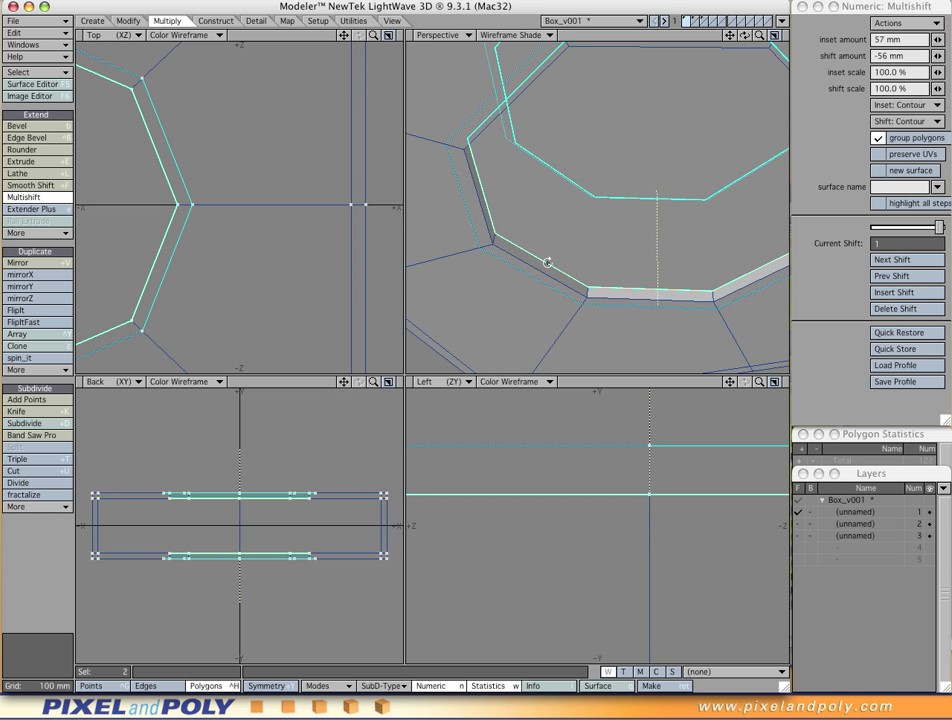
pyautogui.scroll(-4, 628, 112)
pyautogui.keyDown('alt'); pyautogui.moveTo(628, 112); pyautogui.dragTo(661, 259); pyautogui.keyUp('alt')
pyautogui.press('space')
pyautogui.press('/')
# - Select the recessed octagonal polygons on the box's top and bottom
pyautogui.scroll(-3, 649, 247)
pyautogui.keyDown('alt'); pyautogui.moveTo(652, 210); pyautogui.dragTo(600, 268); pyautogui.keyUp('alt')
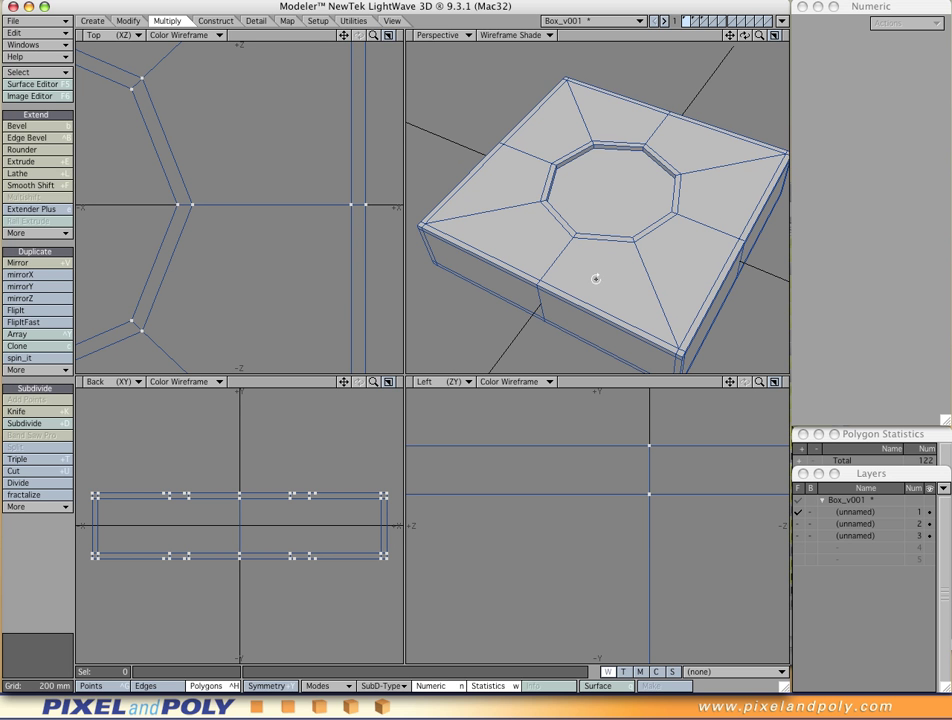
pyautogui.keyDown('alt'); pyautogui.moveTo(522, 231); pyautogui.dragTo(559, 217); pyautogui.keyUp('alt')
pyautogui.keyDown('alt'); pyautogui.moveTo(513, 316); pyautogui.dragTo(531, 136); pyautogui.keyUp('alt')
pyautogui.click(601, 213)
pyautogui.click(565, 255)
pyautogui.keyDown('alt'); pyautogui.moveTo(565, 255); pyautogui.dragTo(646, 255); pyautogui.keyUp('alt')
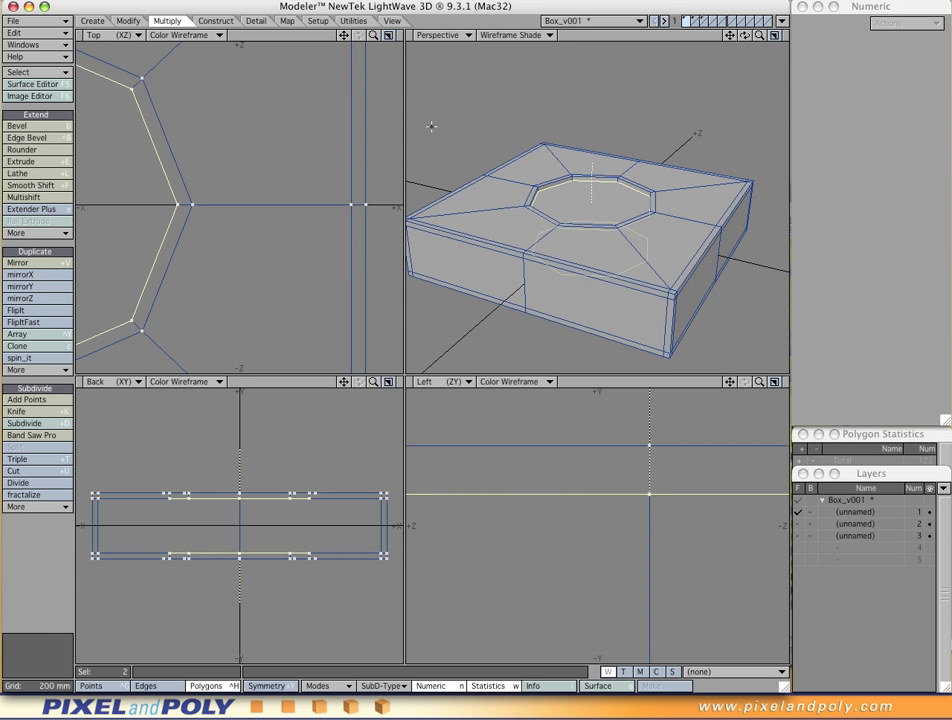
# - Bridge the two selected octagons into a hole through the box, and clear the selection
pyautogui.click(215, 22)
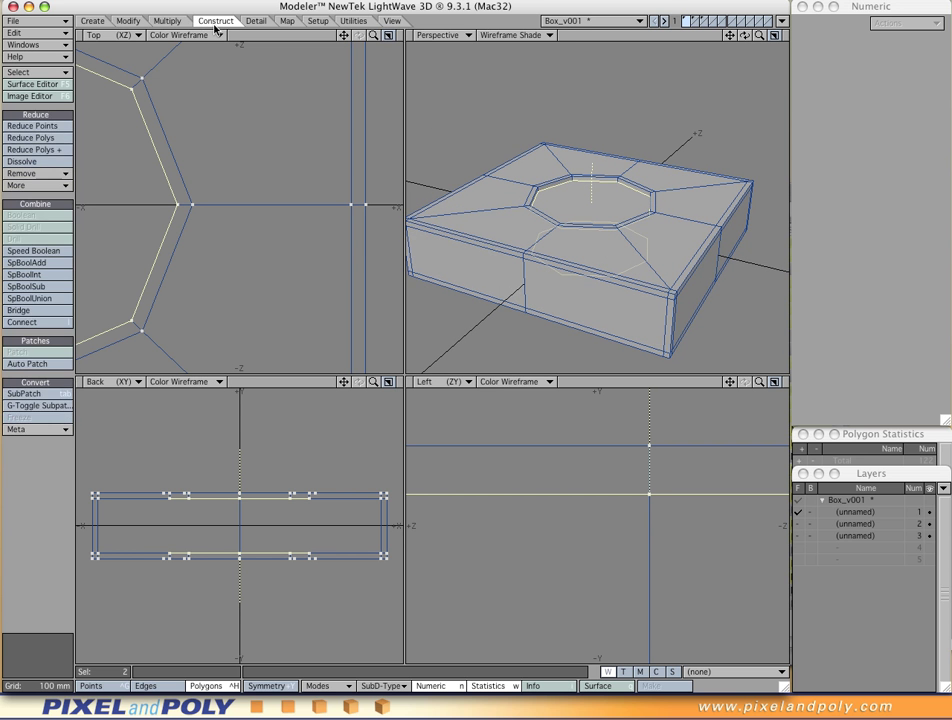
pyautogui.click(256, 22)
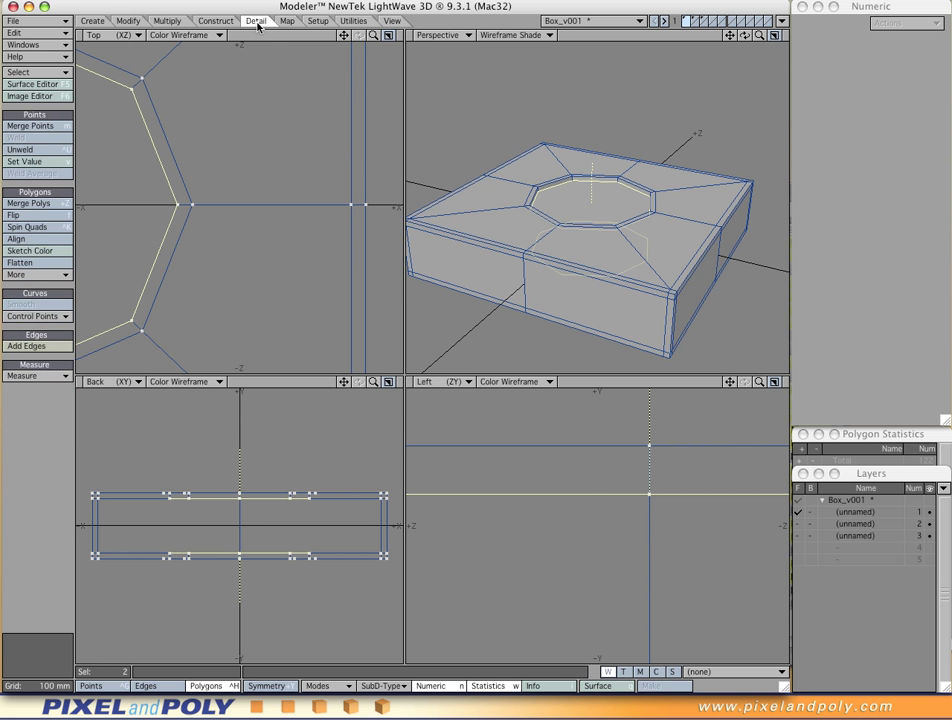
pyautogui.click(173, 25)
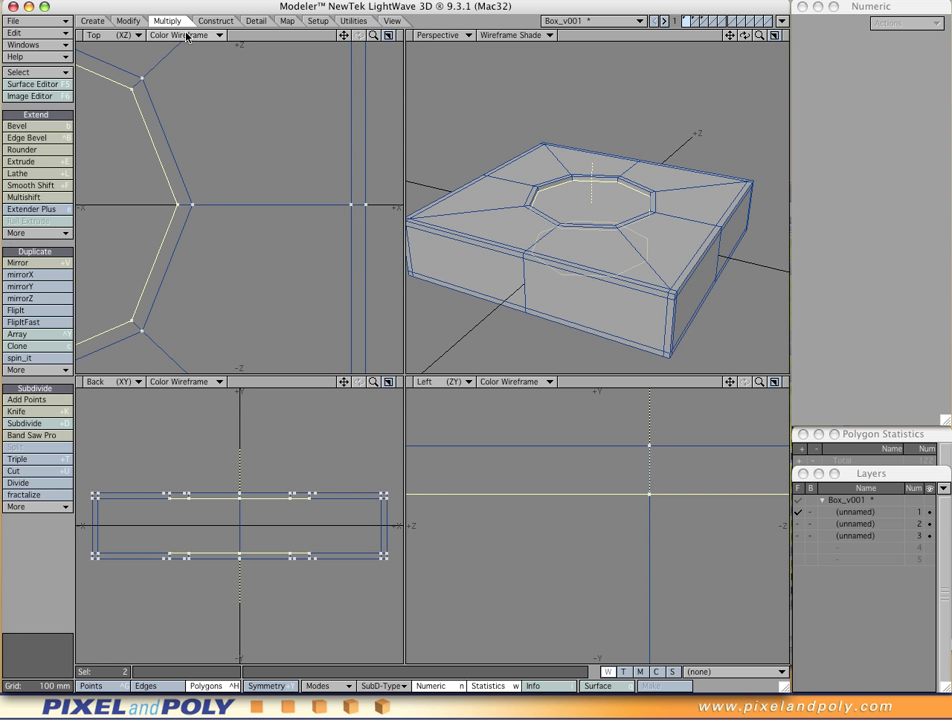
pyautogui.press(']')
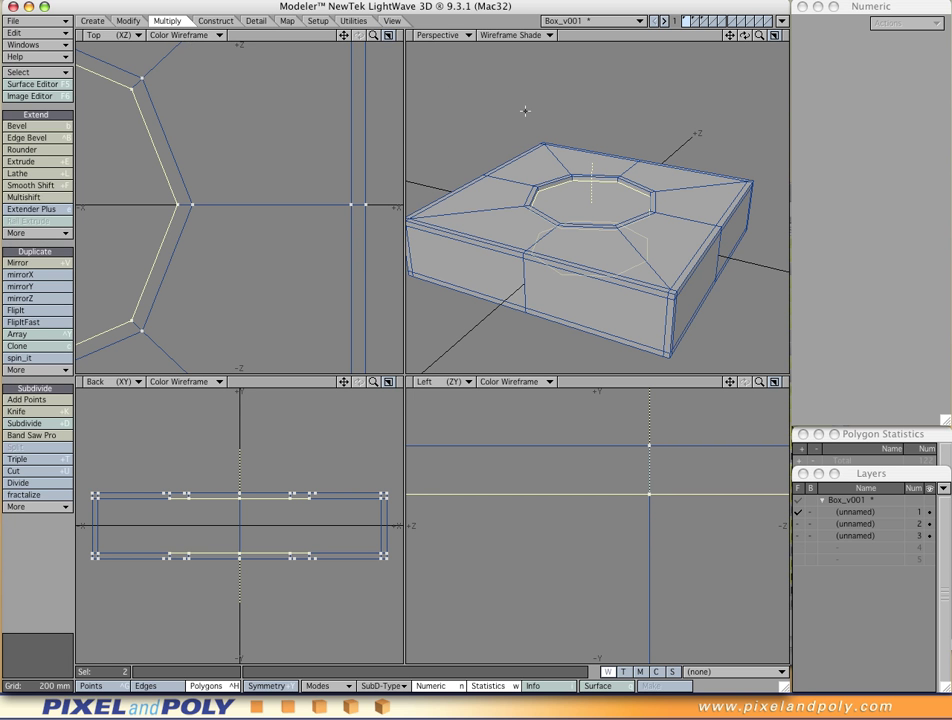
pyautogui.keyDown('ctrl'); pyautogui.keyDown('shift'); pyautogui.rightClick(475, 120); pyautogui.keyUp('shift'); pyautogui.keyUp('ctrl')
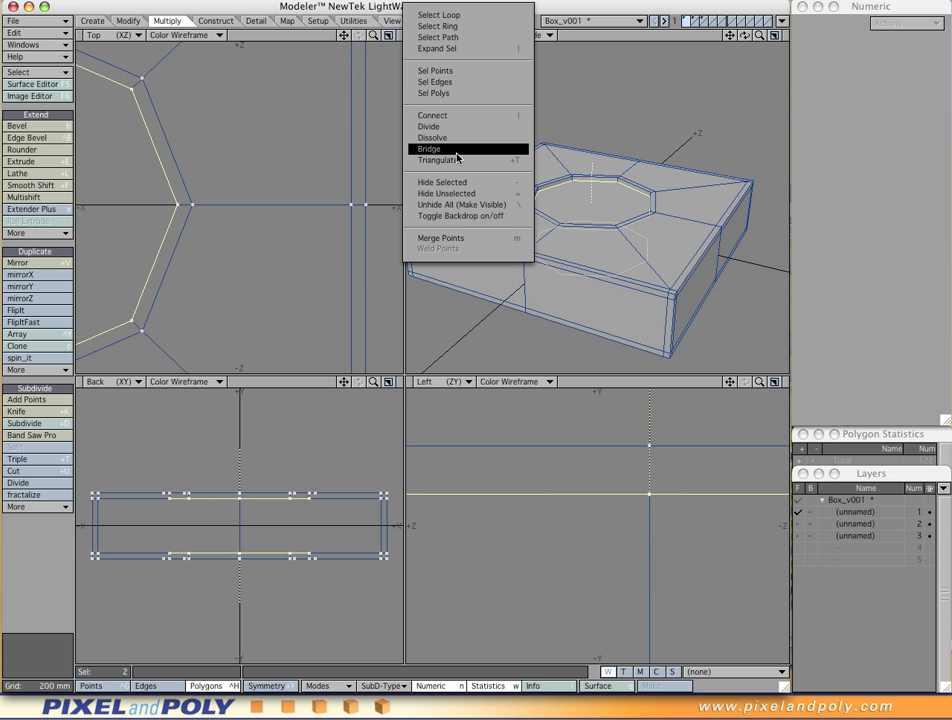
pyautogui.click(456, 149)
pyautogui.keyDown('alt'); pyautogui.moveTo(542, 155); pyautogui.dragTo(616, 217); pyautogui.keyUp('alt')
pyautogui.press('/')
pyautogui.keyDown('alt'); pyautogui.moveTo(528, 201); pyautogui.dragTo(522, 221); pyautogui.keyUp('alt')
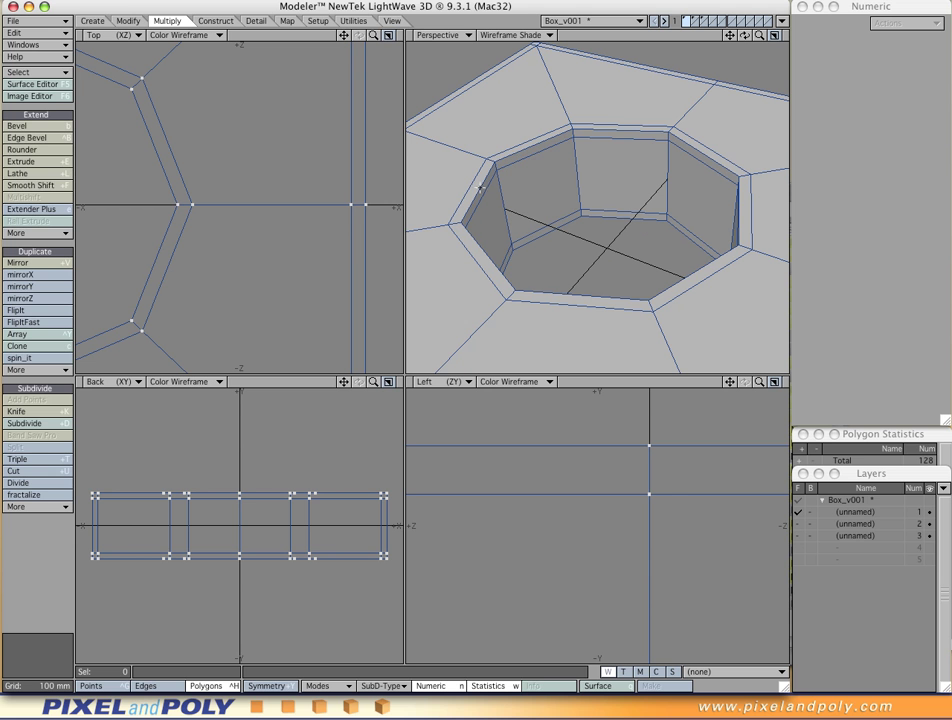
# - Highlight edges along the hole's upper rim and the loop just inside it, clearing the selection each time
pyautogui.hotkey('ctrl', 'g')
pyautogui.hotkey('ctrl', 'h')
pyautogui.moveTo(472, 193); pyautogui.dragTo(497, 160)
pyautogui.click(597, 130)
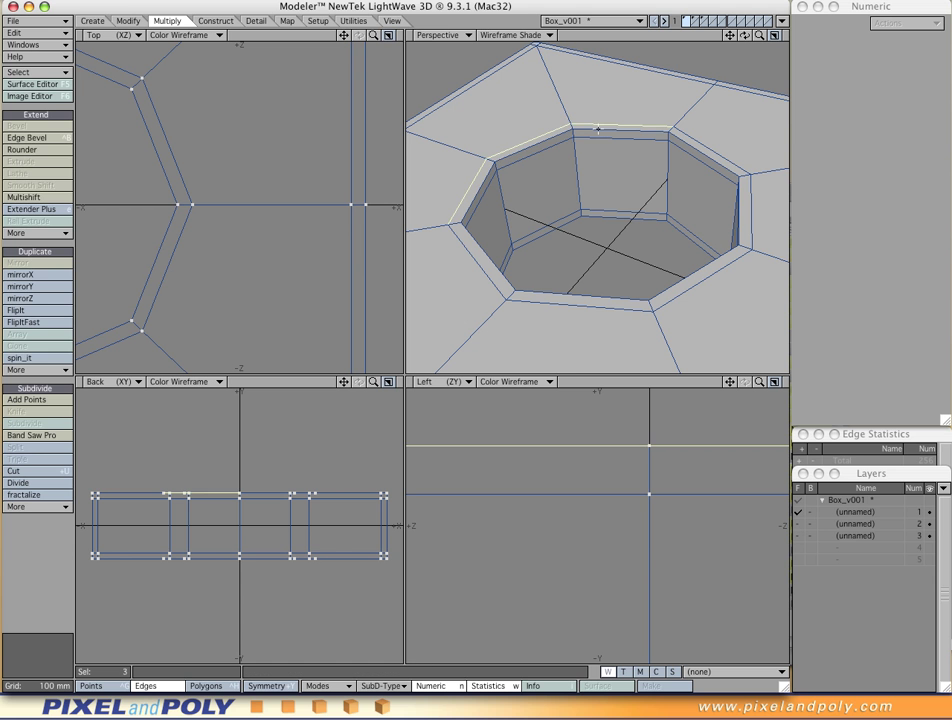
pyautogui.press('/')
pyautogui.moveTo(555, 155); pyautogui.dragTo(607, 144)
pyautogui.click(692, 156)
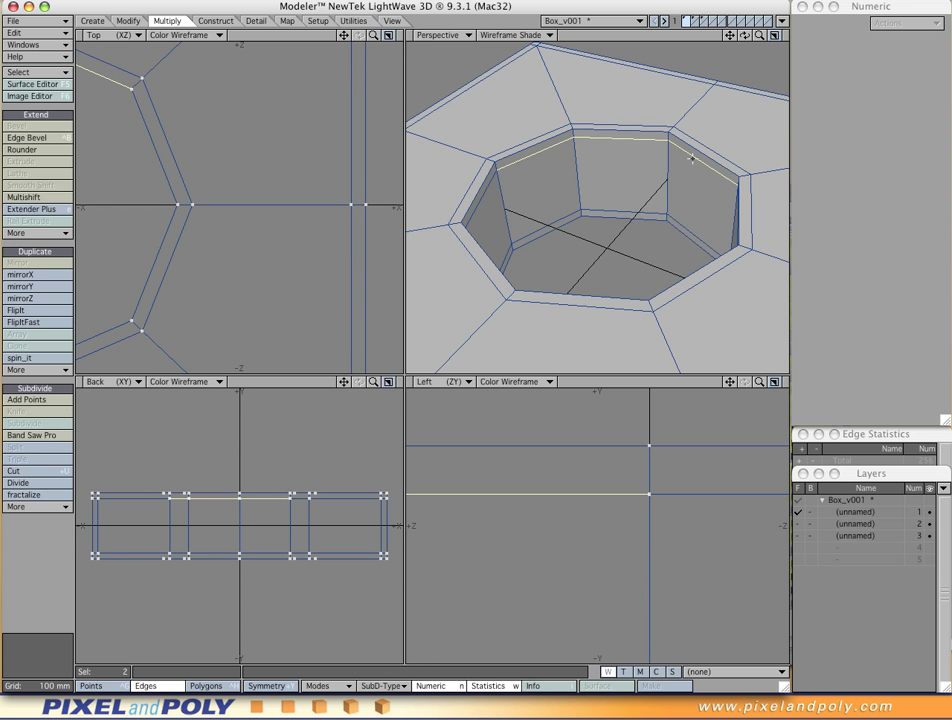
pyautogui.press('/')
# - Fit the model in all views, preview the box and its hole as subdivision patches, and switch back to plain polygons
pyautogui.keyDown('alt'); pyautogui.moveTo(674, 181); pyautogui.dragTo(618, 271); pyautogui.keyUp('alt')
pyautogui.press('a')
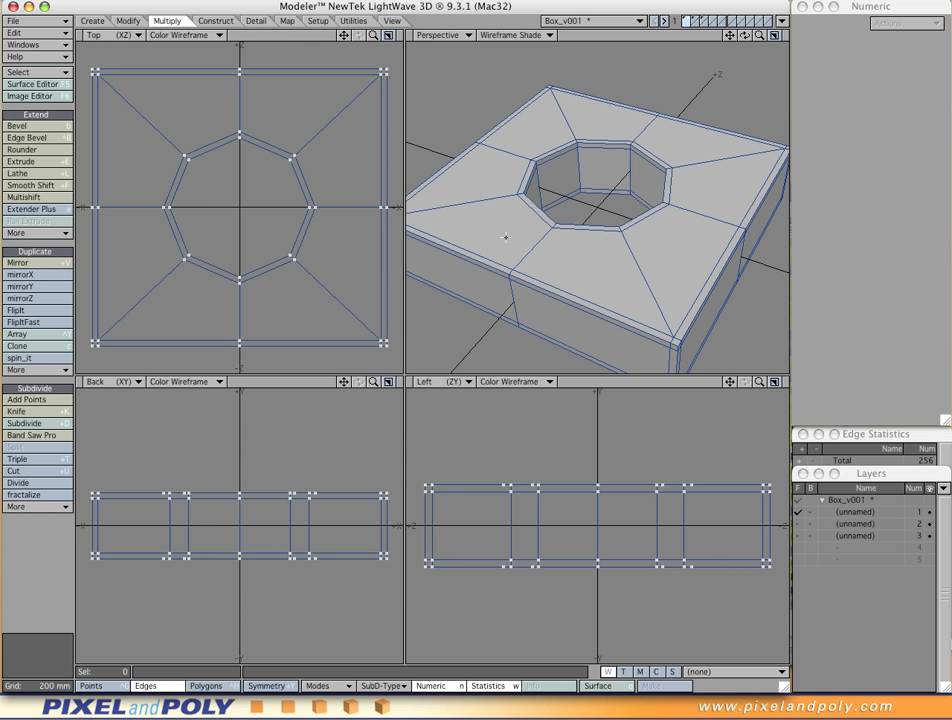
pyautogui.press('Tab')
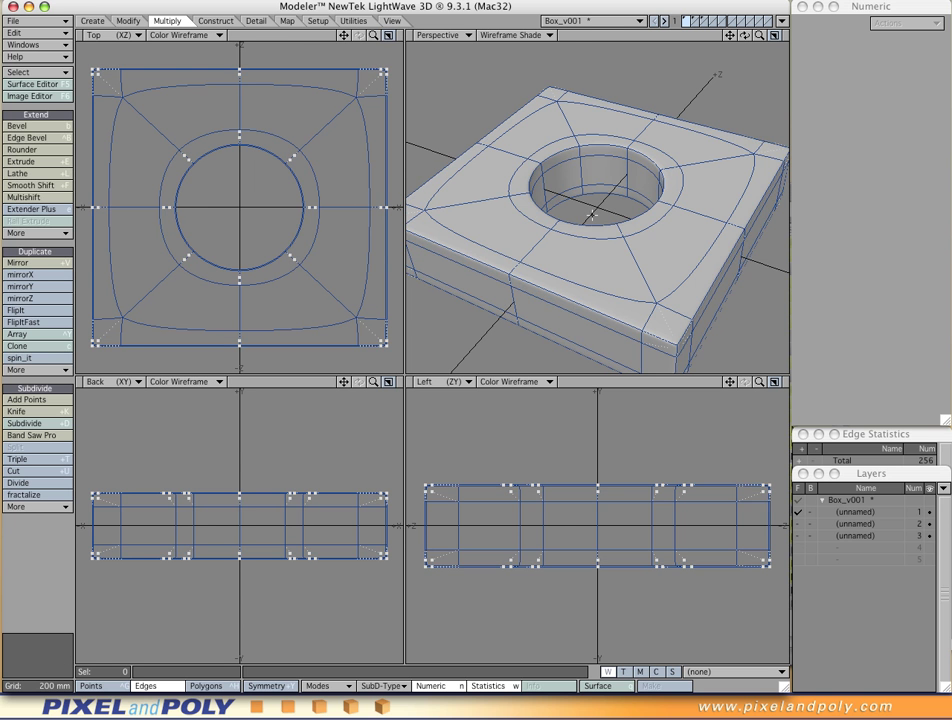
pyautogui.keyDown('alt'); pyautogui.moveTo(632, 263); pyautogui.dragTo(627, 189); pyautogui.keyUp('alt')
pyautogui.keyDown('ctrl'); pyautogui.keyDown('alt'); pyautogui.moveTo(537, 154); pyautogui.dragTo(680, 202); pyautogui.keyUp('alt'); pyautogui.keyUp('ctrl')
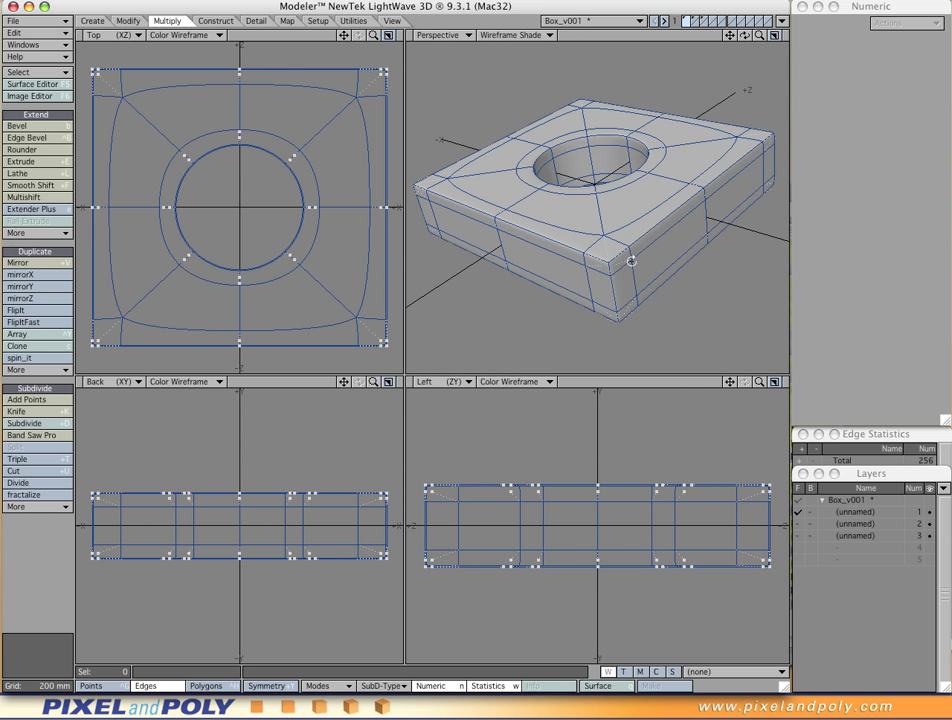
pyautogui.keyDown('alt'); pyautogui.moveTo(652, 227); pyautogui.dragTo(510, 202); pyautogui.keyUp('alt')
pyautogui.press('Tab')
pyautogui.keyDown('alt'); pyautogui.moveTo(567, 240); pyautogui.dragTo(576, 251); pyautogui.keyUp('alt')
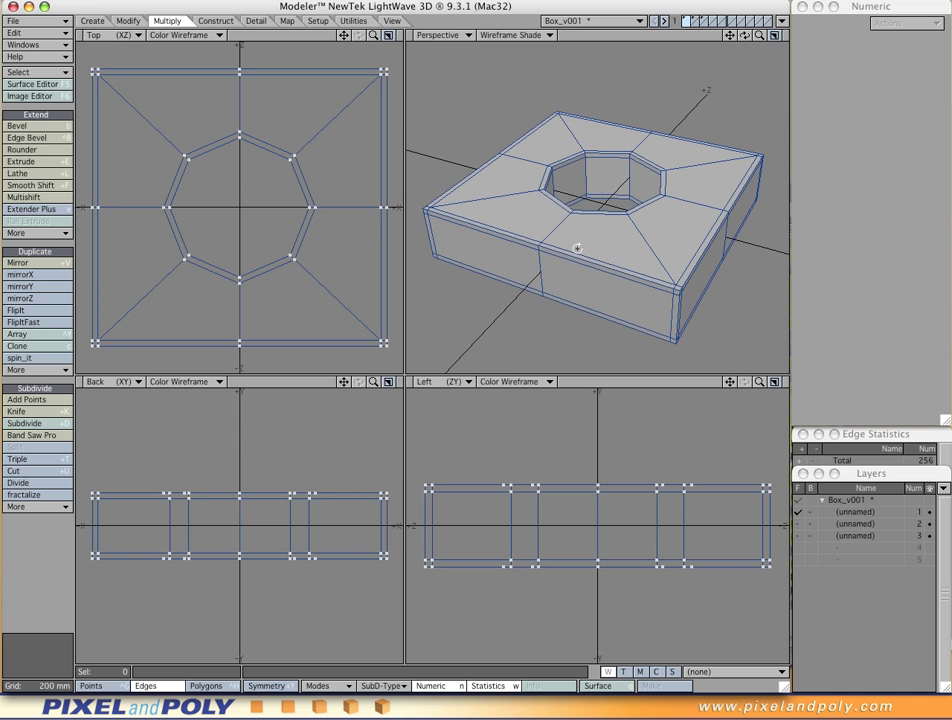
# - Check the polygon statistics for the number of vertices per polygon in the finished box
pyautogui.press('space')
pyautogui.press('/')
pyautogui.click(865, 441)
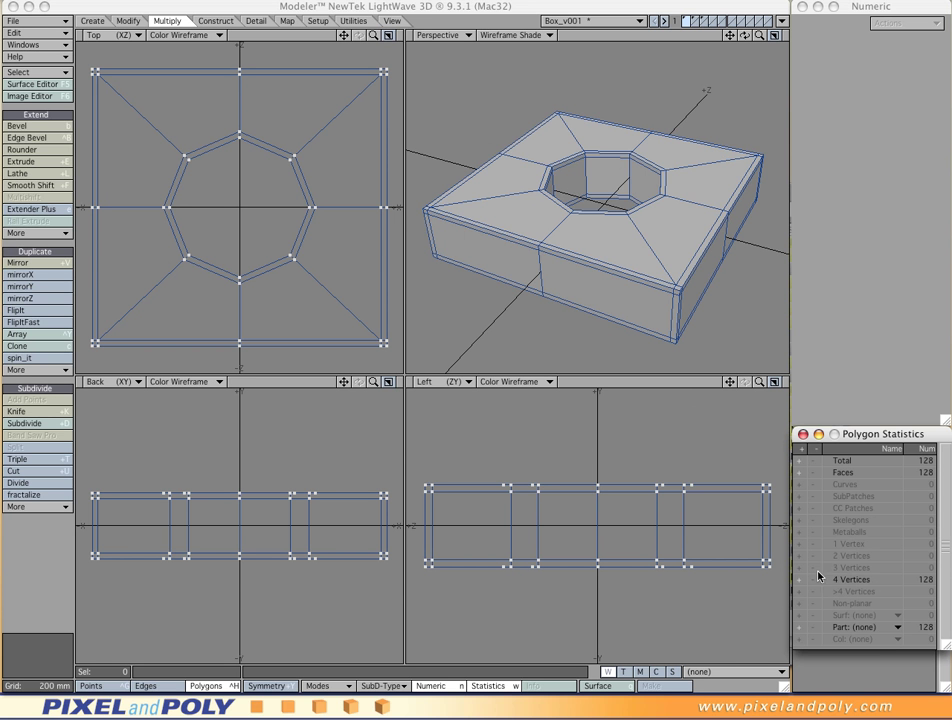
pyautogui.keyDown('alt'); pyautogui.moveTo(577, 306); pyautogui.dragTo(484, 300); pyautogui.keyUp('alt')
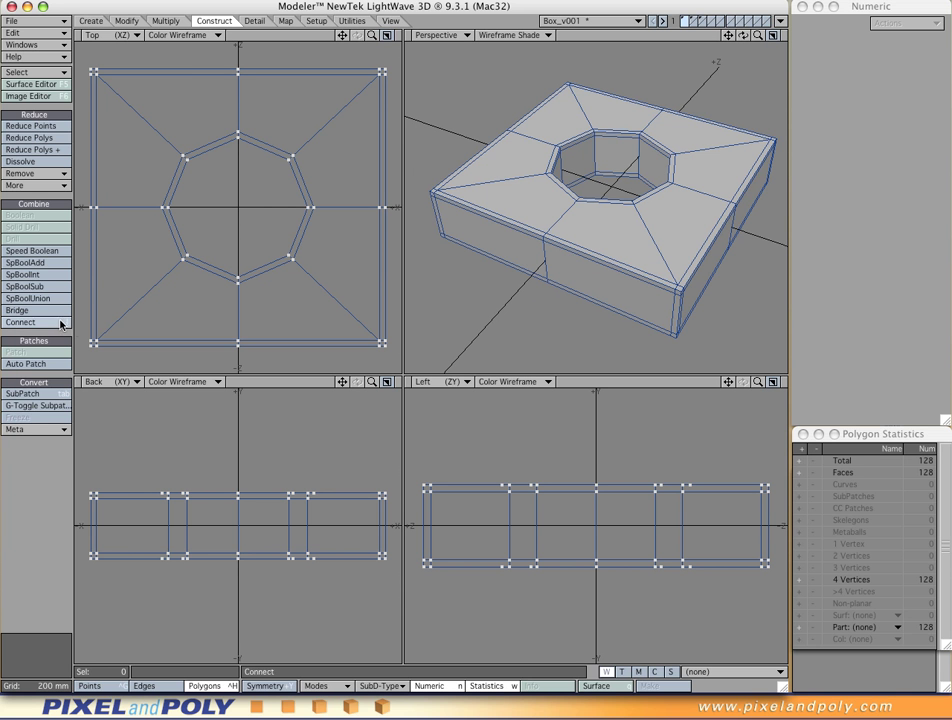
pyautogui.click(35, 316)
pyautogui.click(322, 72)
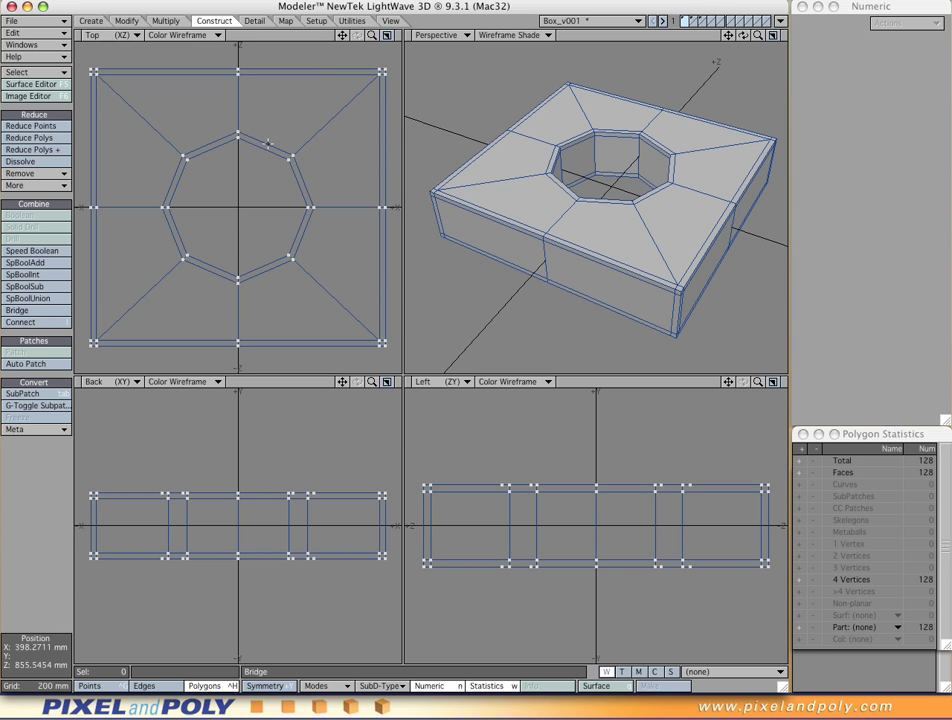
pyautogui.click(35, 314)
pyautogui.click(324, 74)
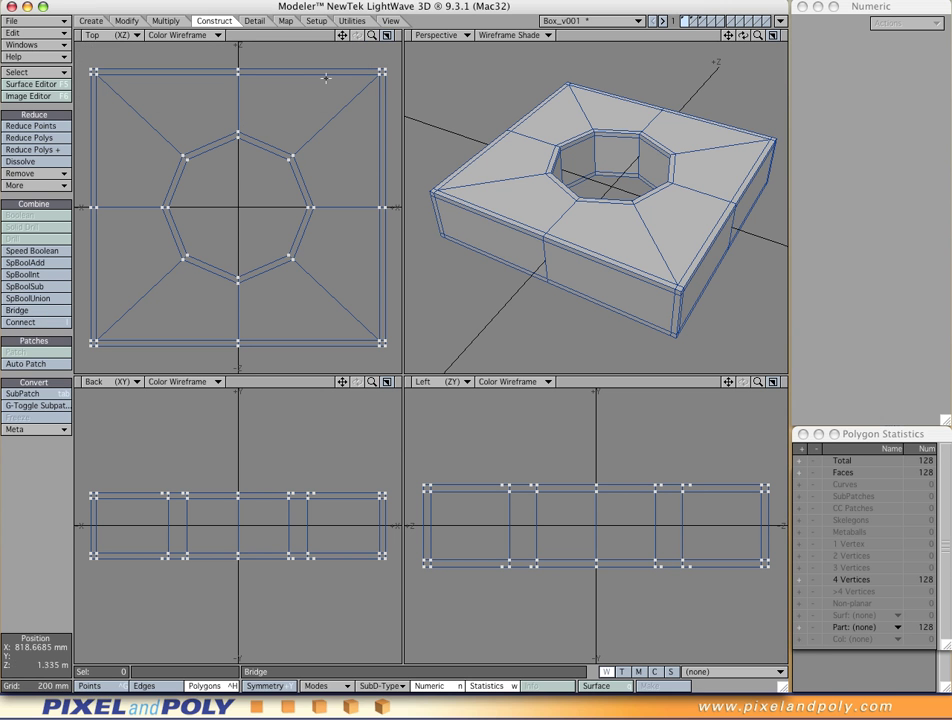